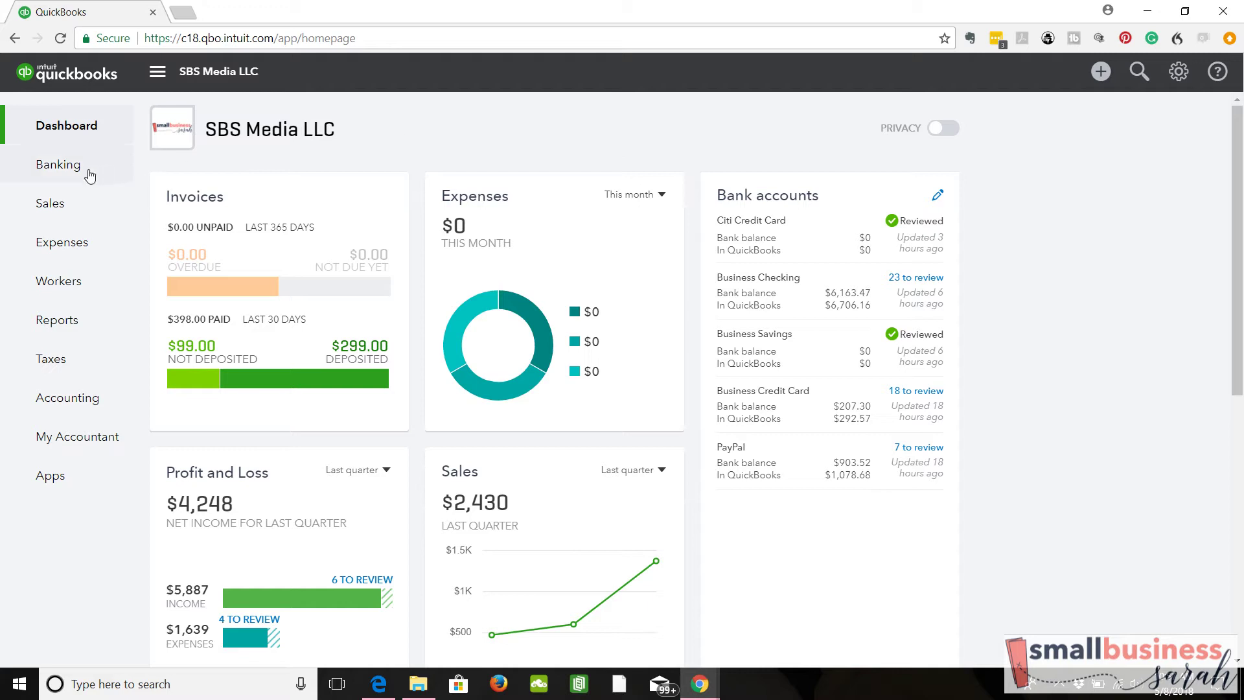
# - Open Banking from the Dashboard and switch to the Business Checking feed with 23 transactions
pyautogui.click(803, 412)
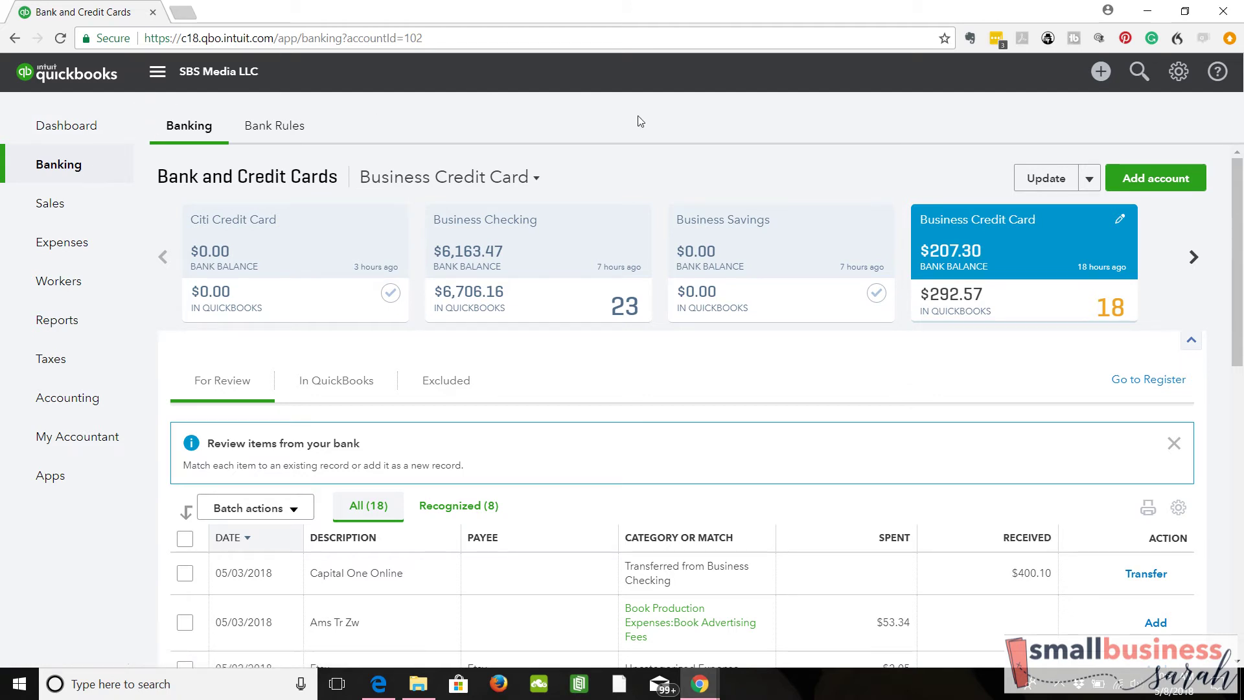
pyautogui.click(568, 244)
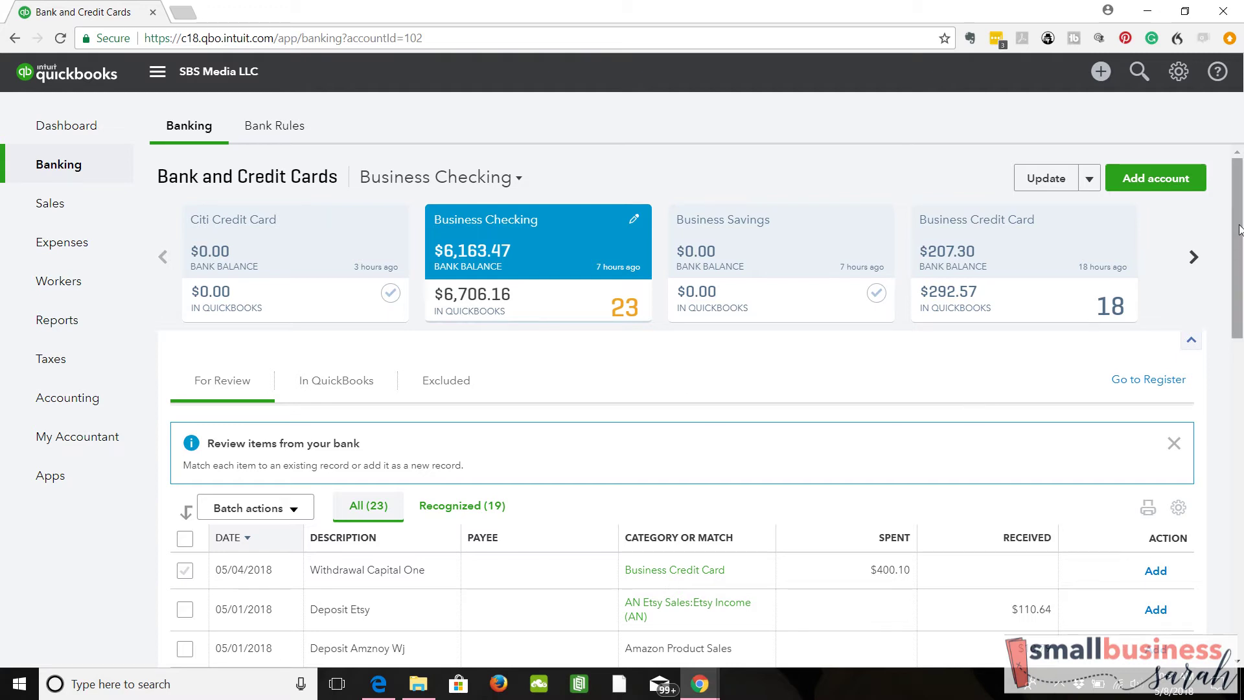
pyautogui.scroll(-2, 1238, 230)
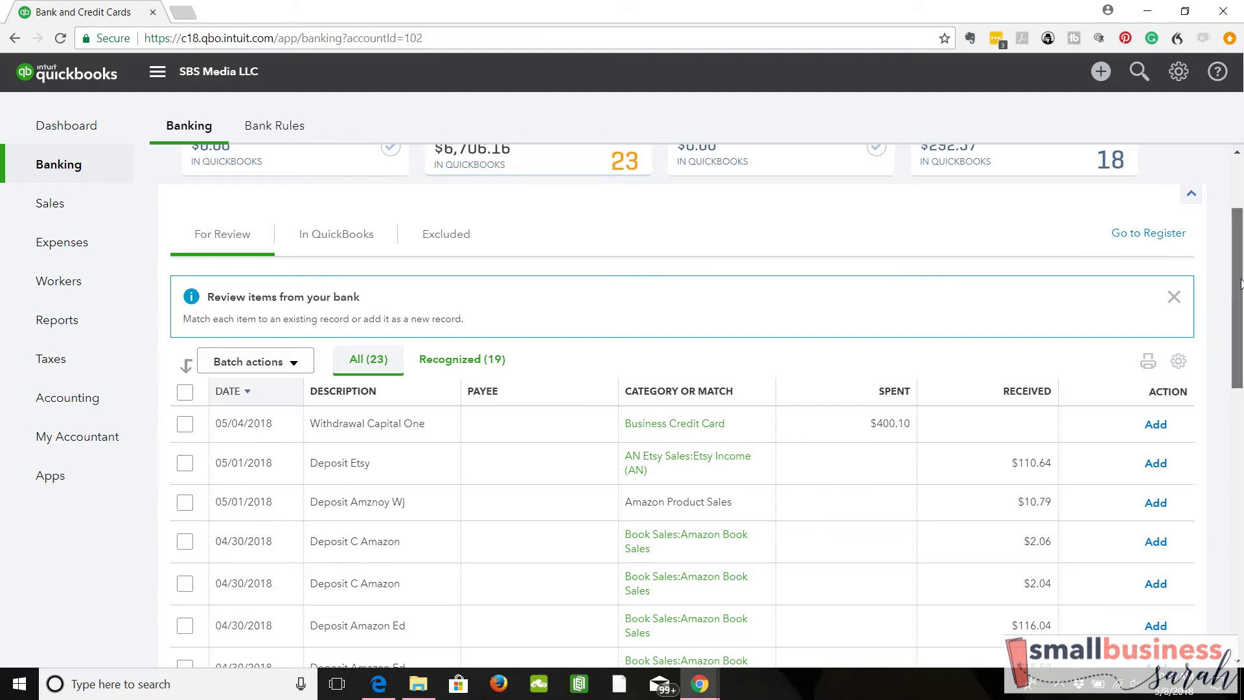
pyautogui.moveTo(1239, 279); pyautogui.dragTo(1239, 255)
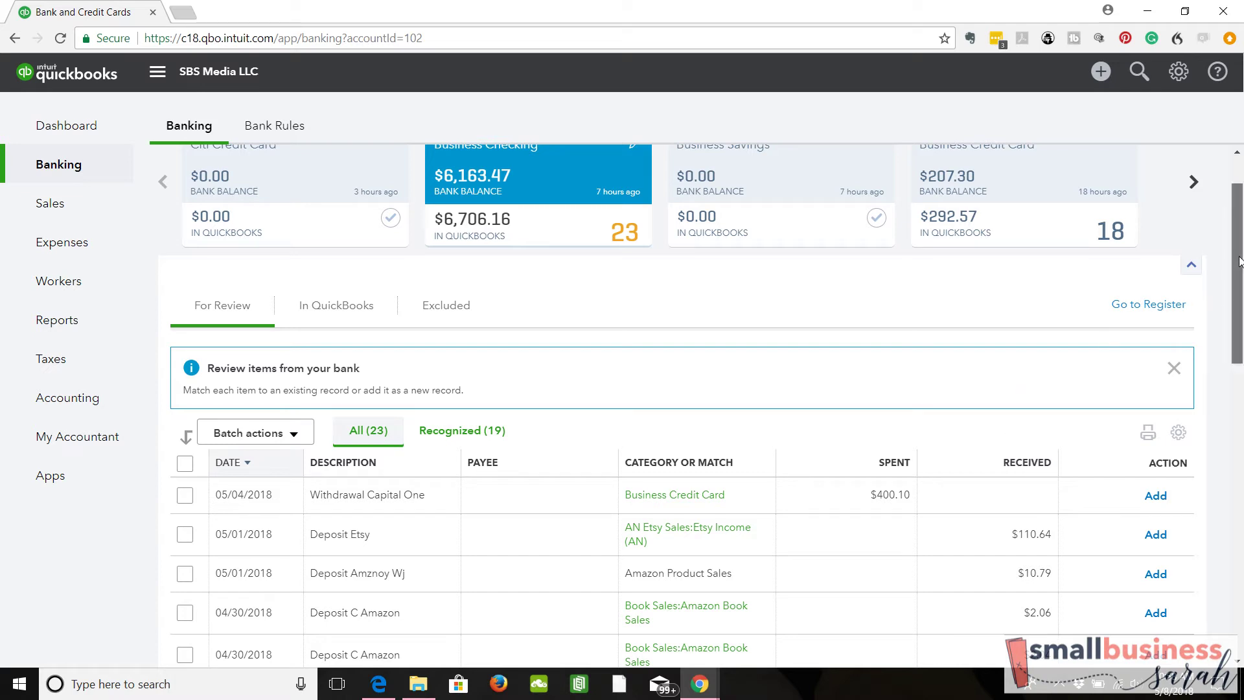
pyautogui.moveTo(1239, 261); pyautogui.dragTo(1239, 274)
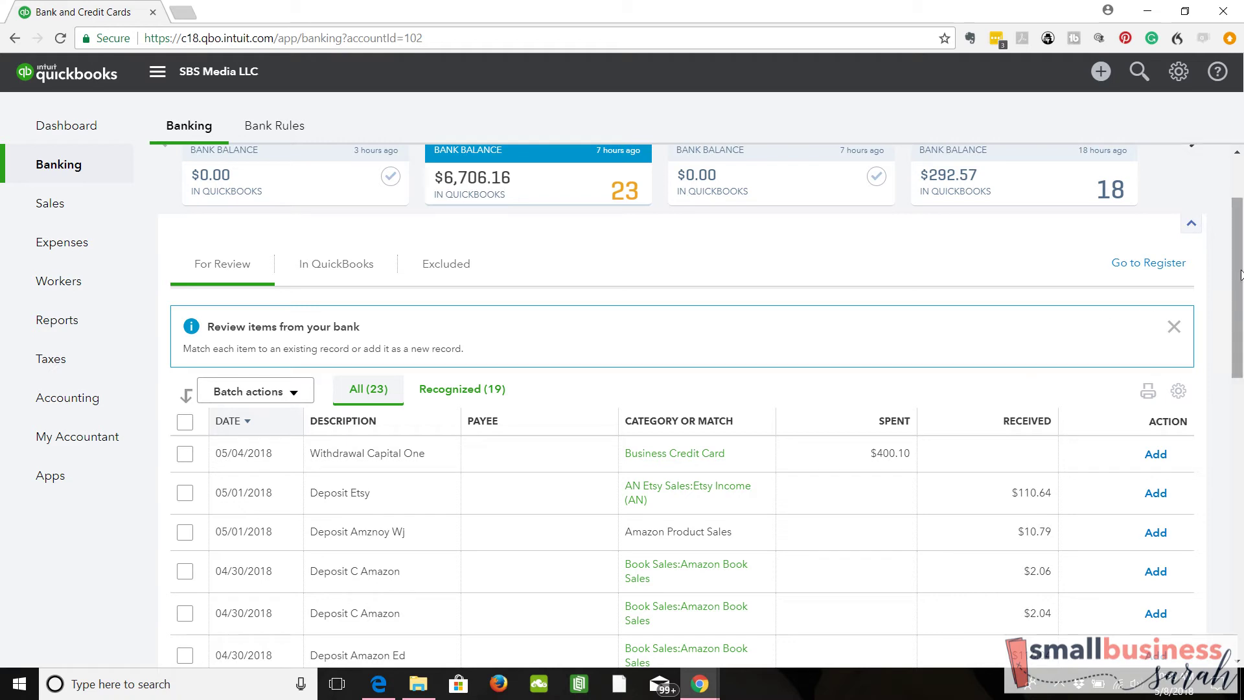
pyautogui.moveTo(1242, 288); pyautogui.dragTo(1242, 328)
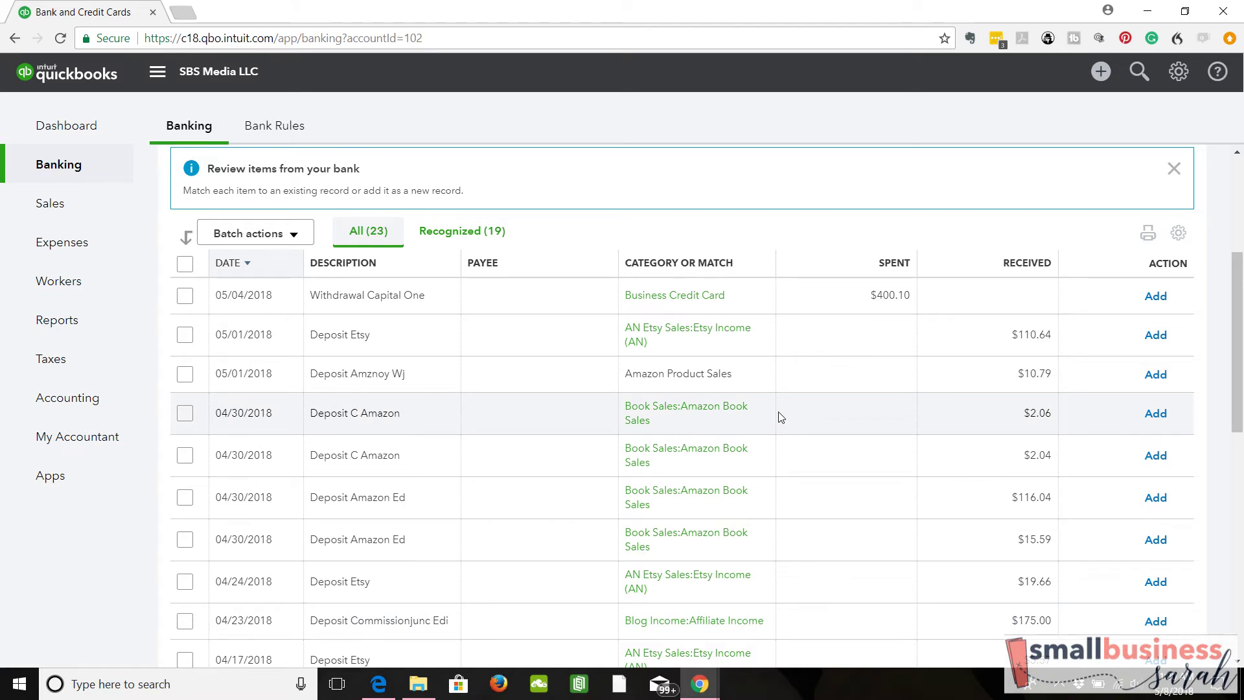
# - Expand the 05/01/2018 $10.79 Amazon deposit, keep Amazon Product Sales, and start its payee
pyautogui.moveTo(1237, 314); pyautogui.dragTo(1237, 315)
pyautogui.scroll(-1, 844, 531)
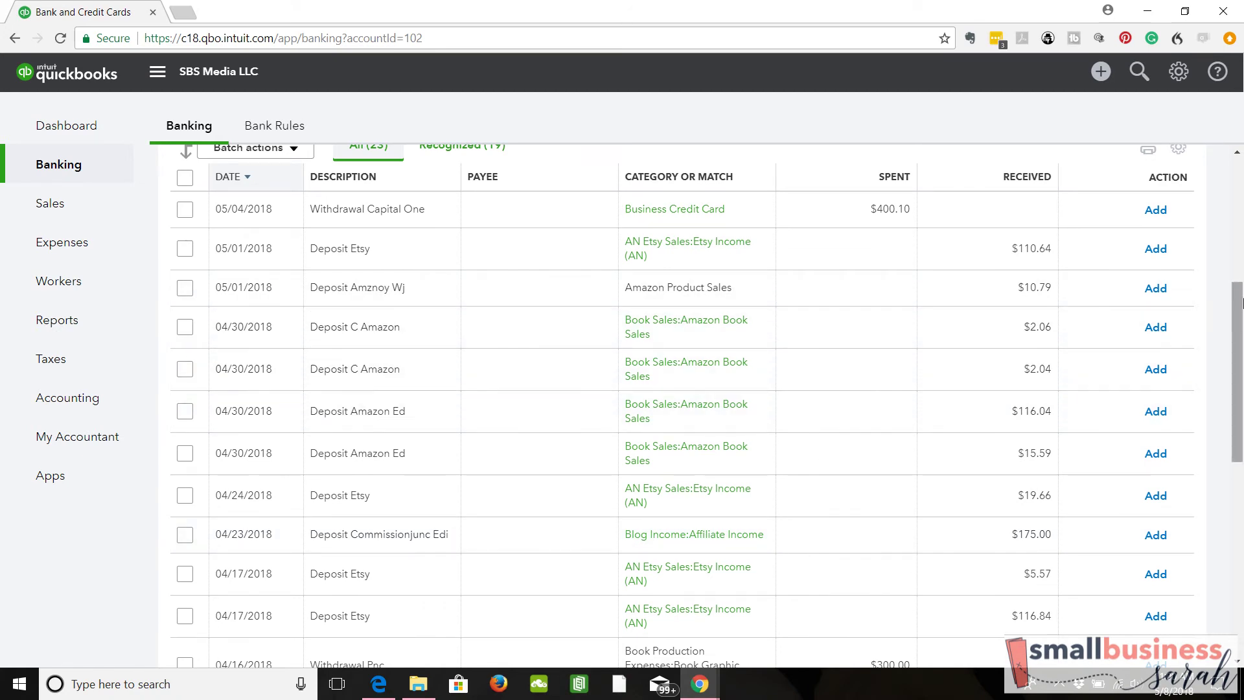
pyautogui.scroll(1, 892, 293)
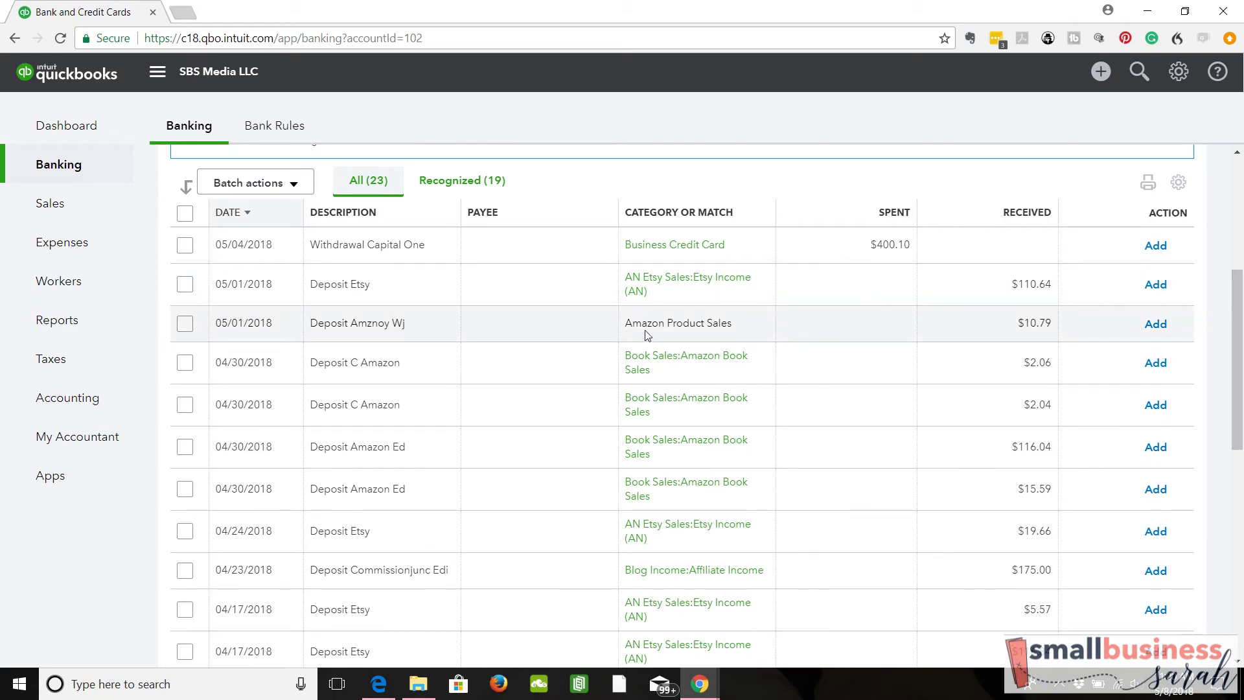
pyautogui.click(768, 331)
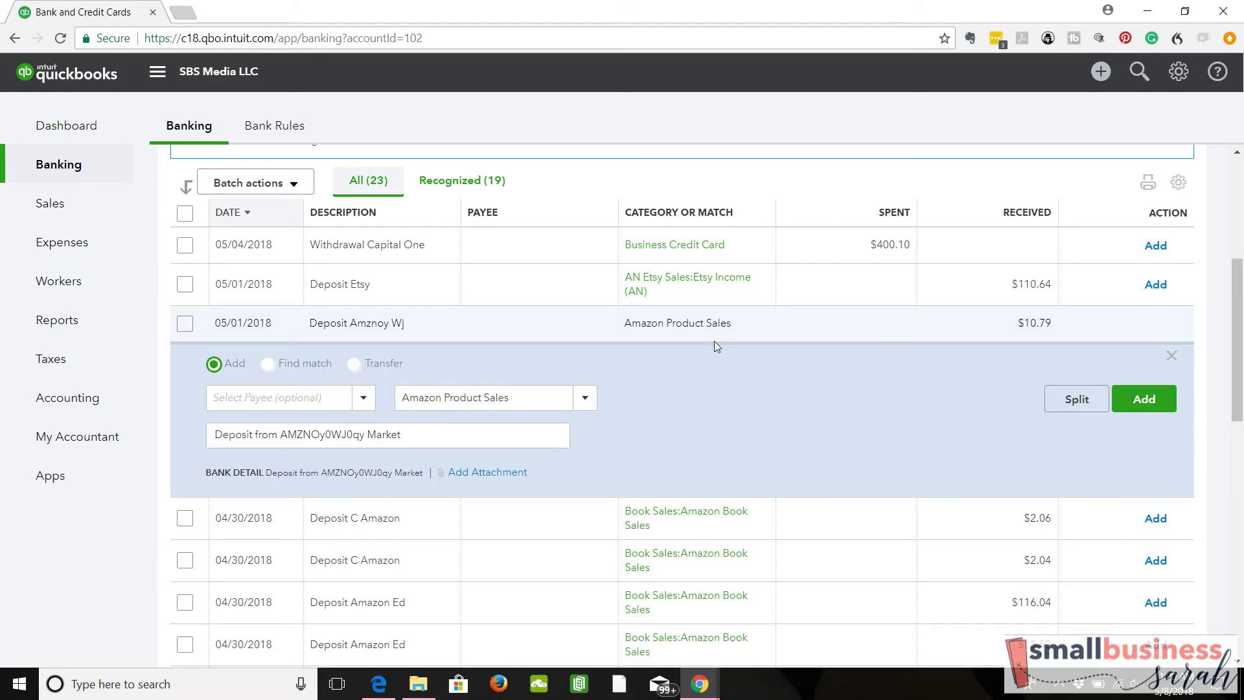
pyautogui.click(587, 402)
pyautogui.click(628, 417)
pyautogui.click(291, 399)
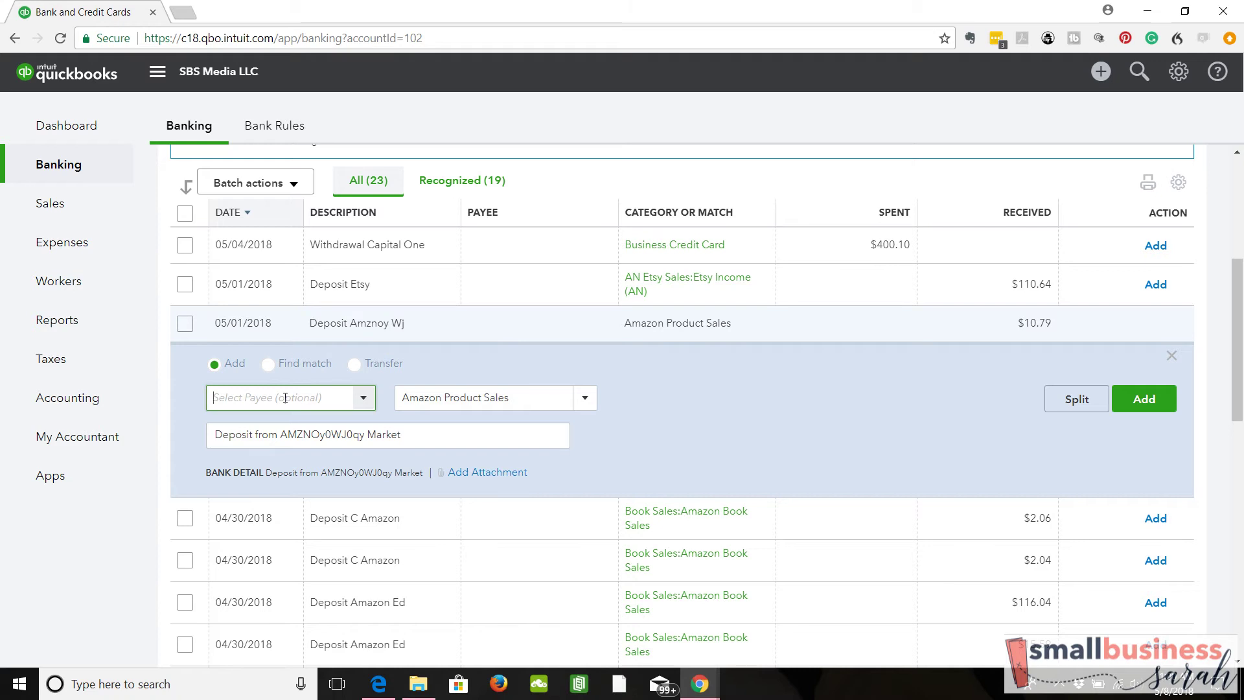
# - Add 'Amazon' as a new Customer payee and assign it to the $10.79 deposit
pyautogui.write('Ama')
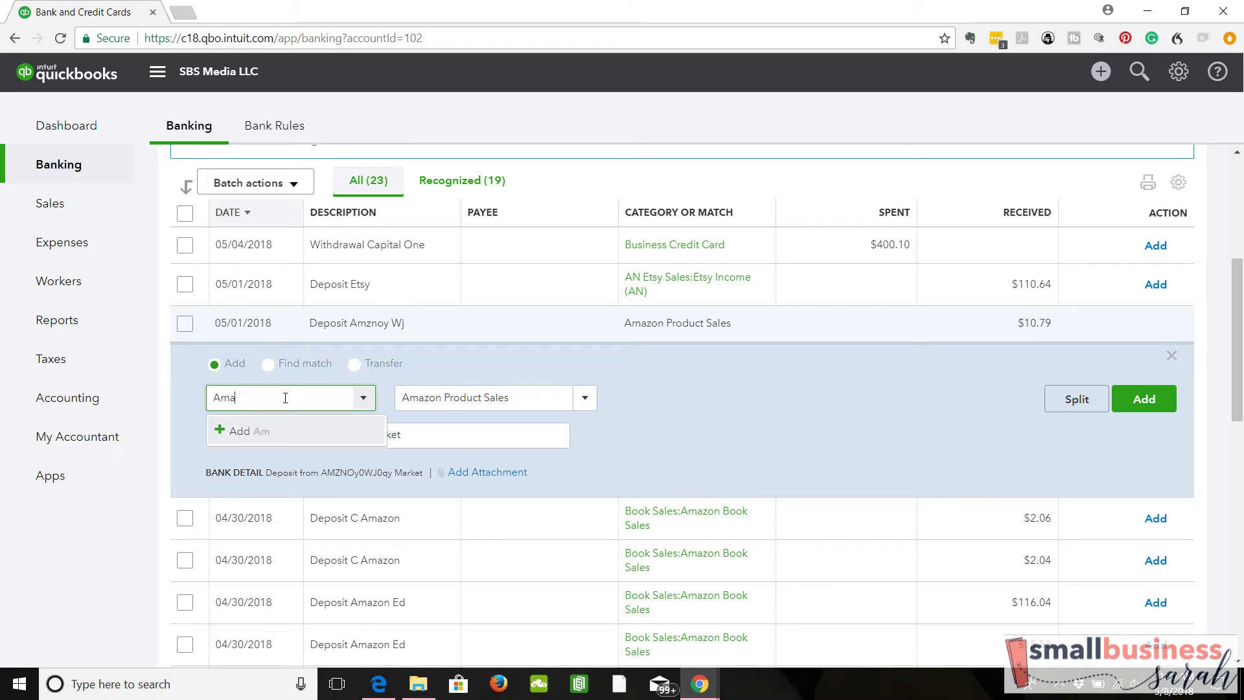
pyautogui.write('zon')
pyautogui.click(224, 437)
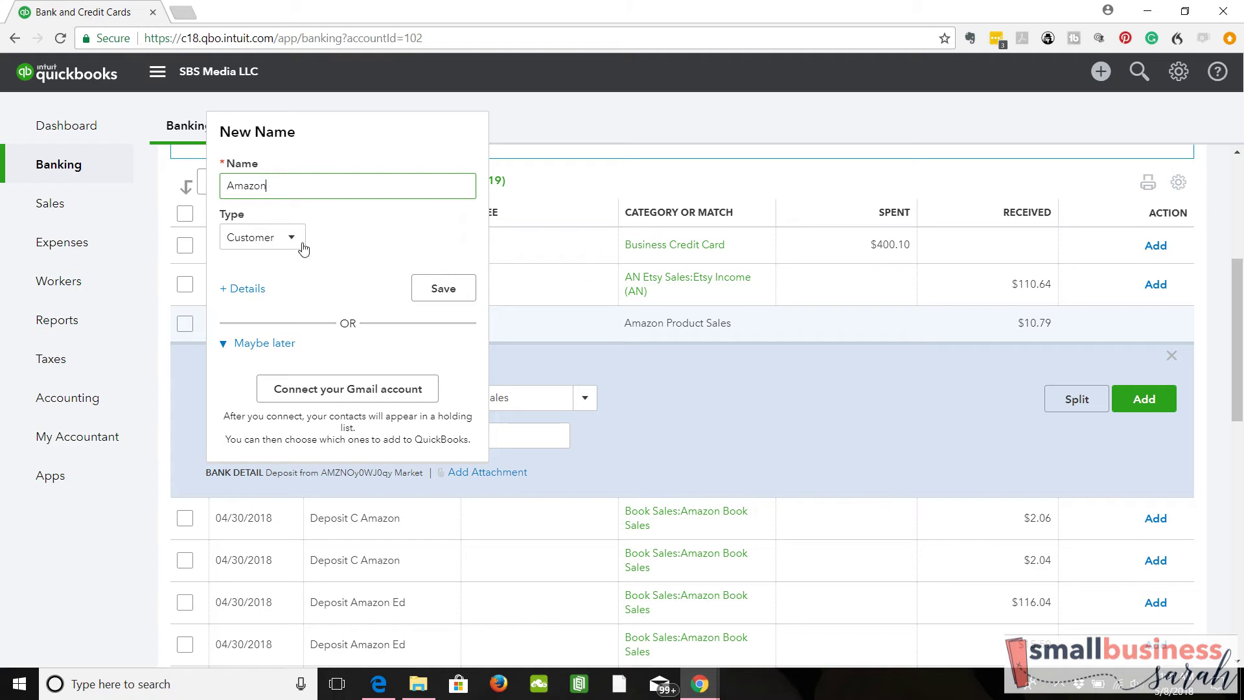
pyautogui.click(295, 239)
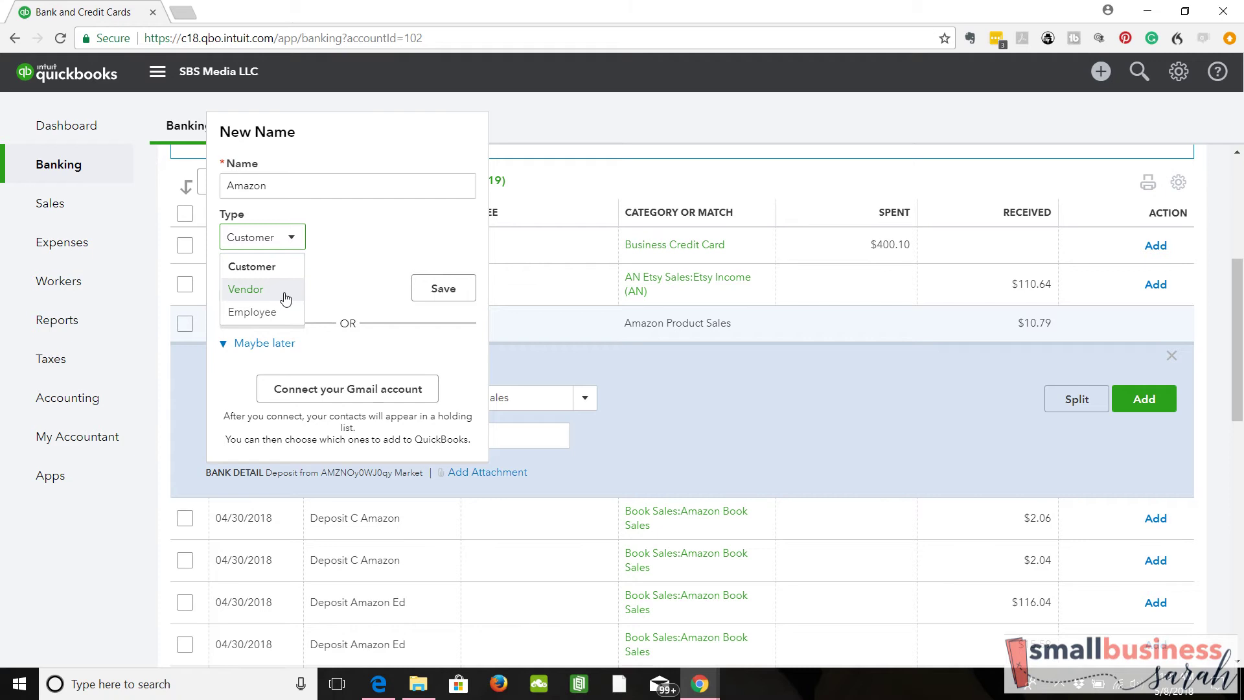
pyautogui.click(290, 269)
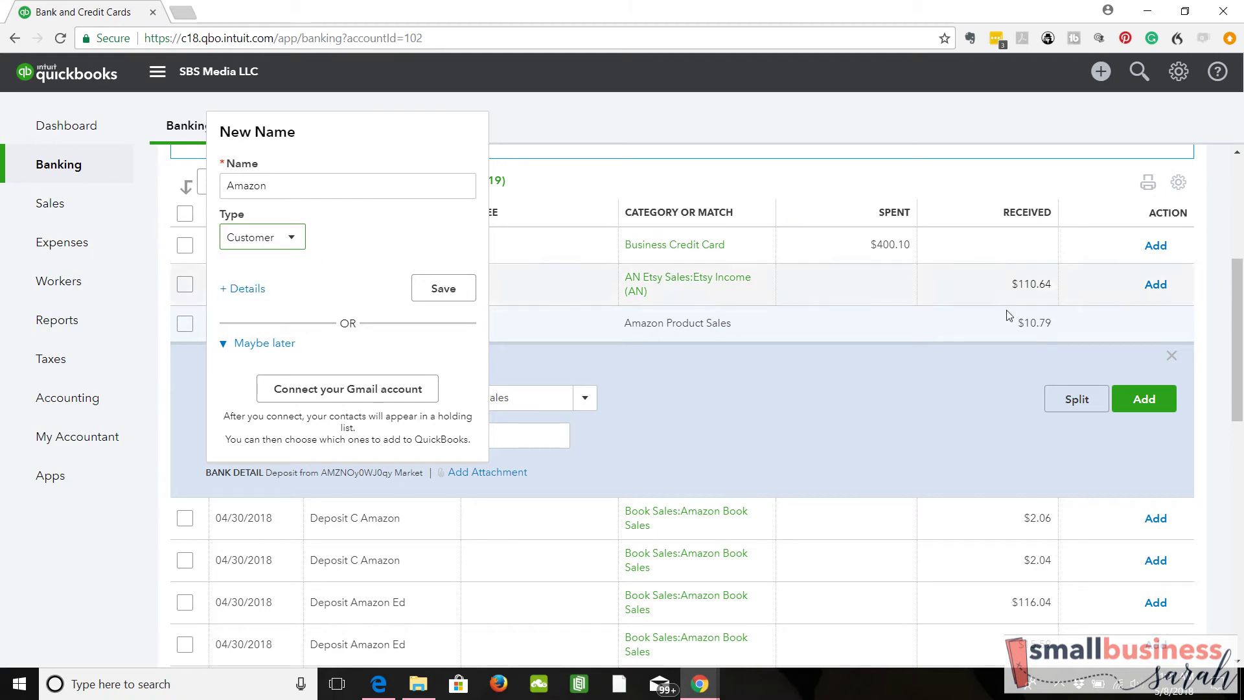
pyautogui.click(443, 288)
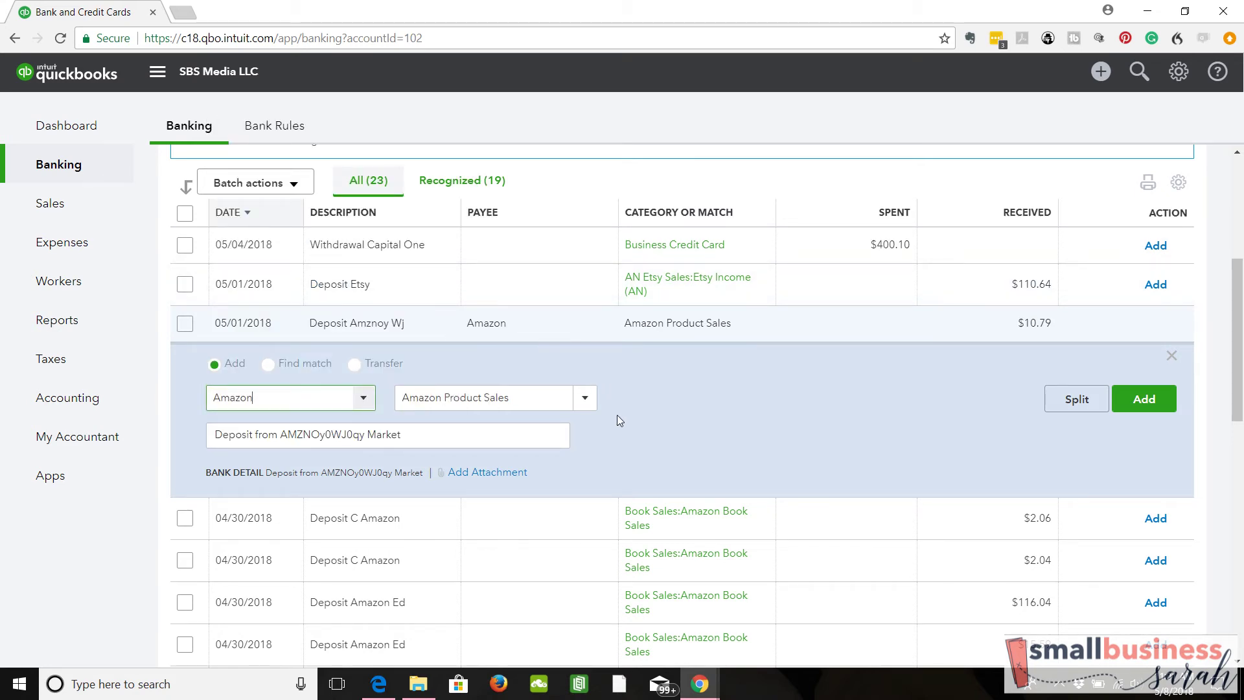
pyautogui.click(486, 397)
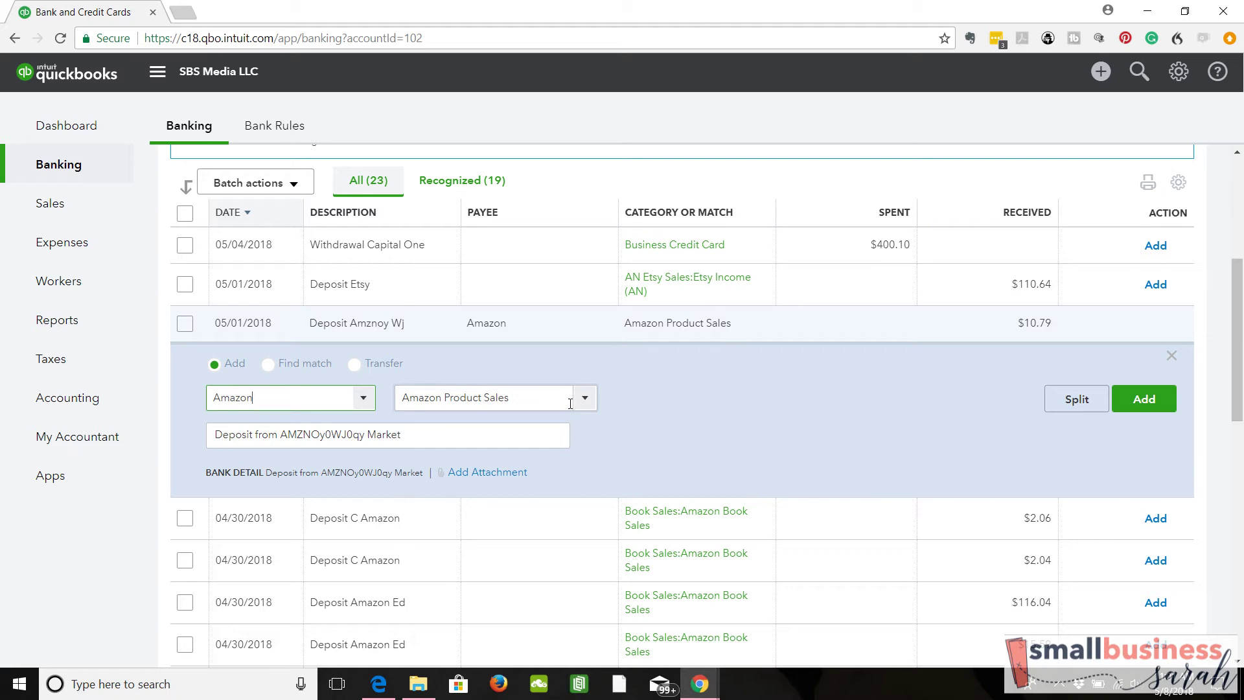
pyautogui.click(585, 398)
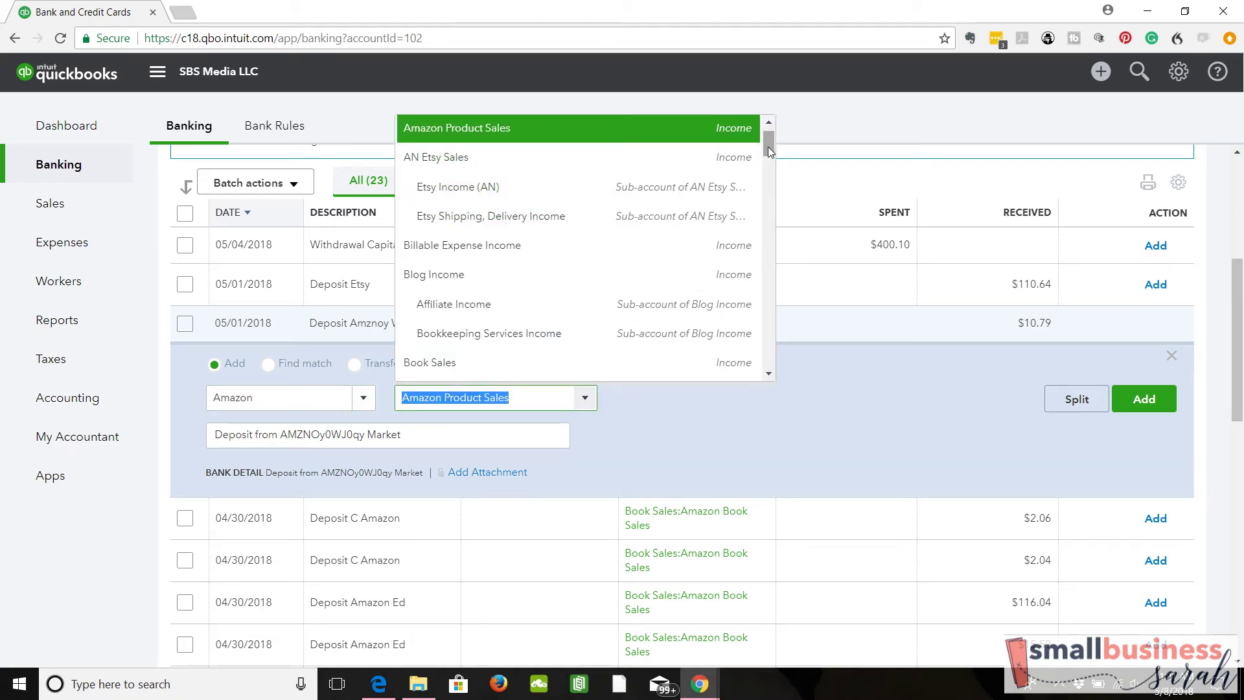
pyautogui.moveTo(766, 150); pyautogui.dragTo(768, 141)
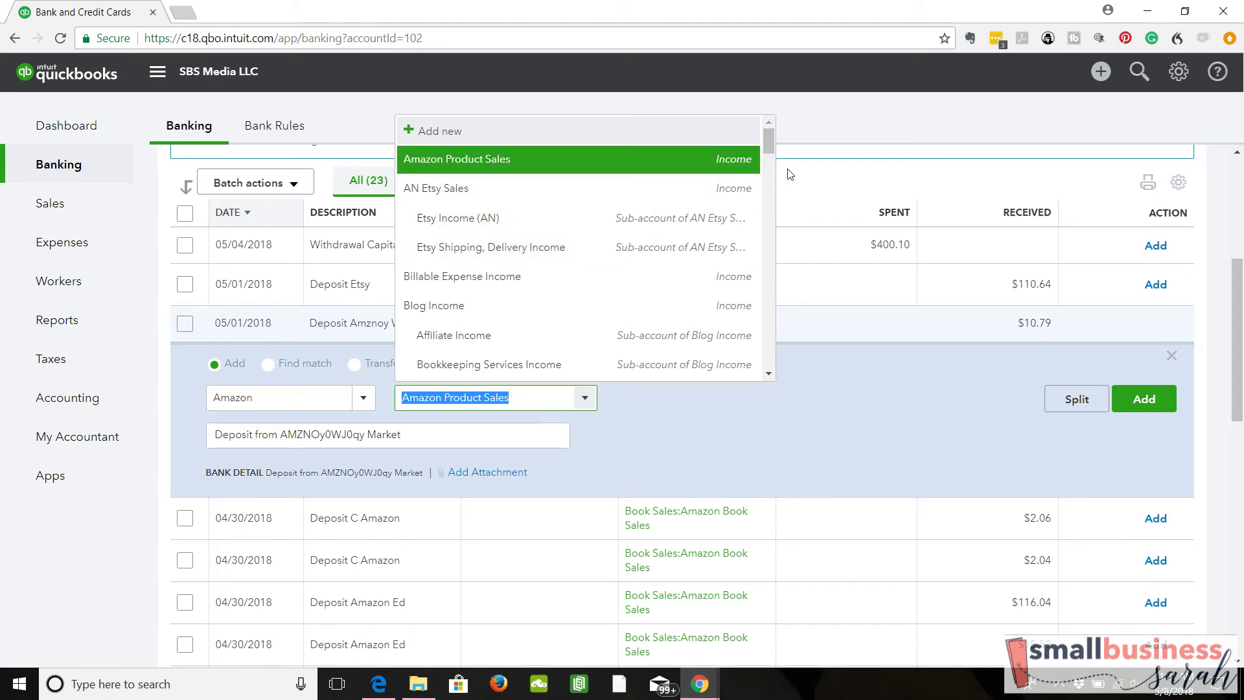
pyautogui.scroll(-2, 572, 204)
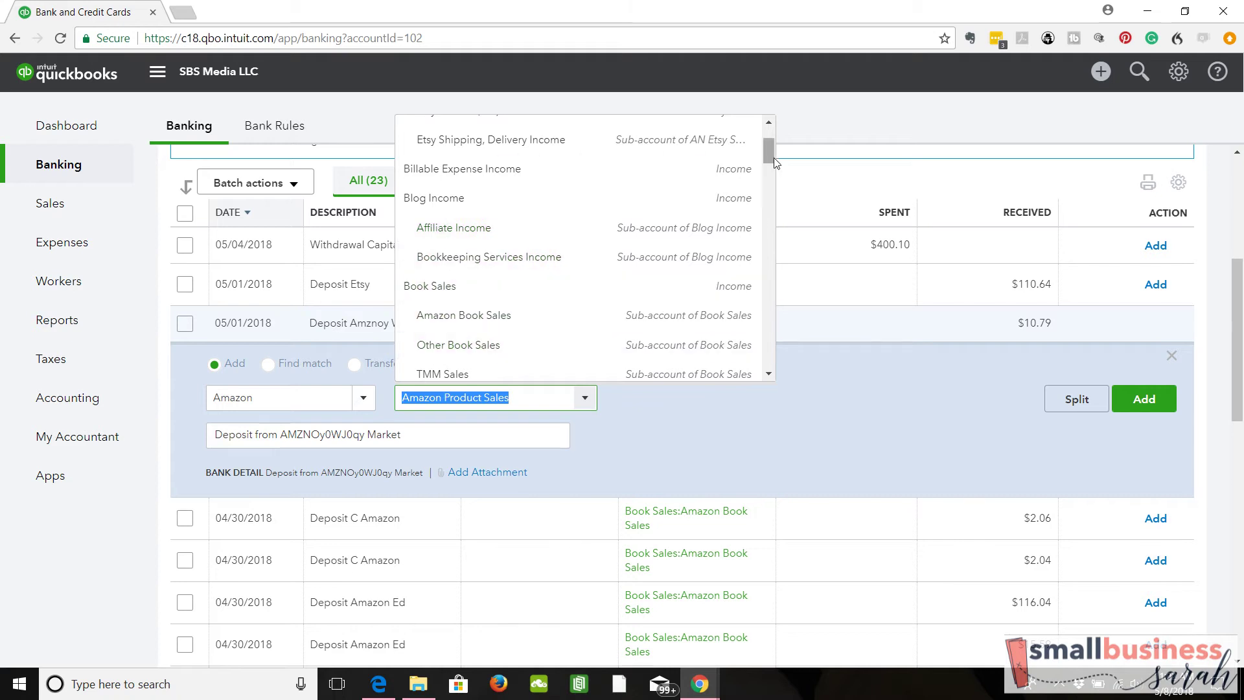
pyautogui.moveTo(768, 158); pyautogui.dragTo(768, 171)
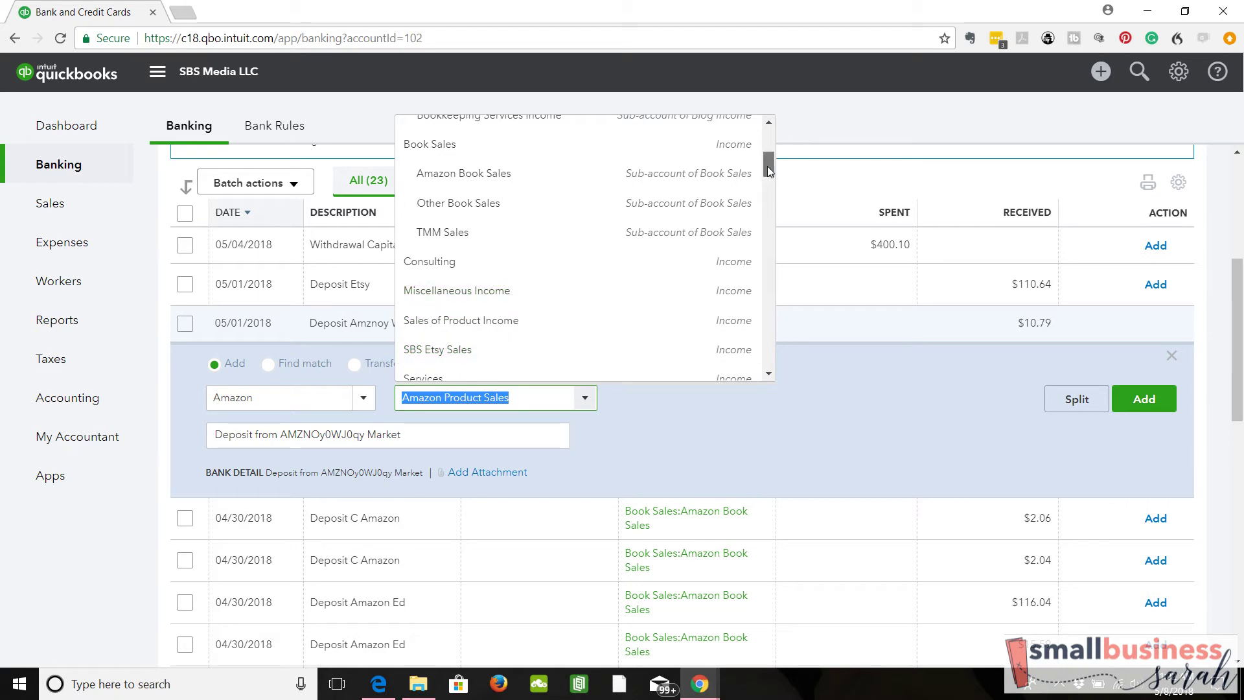
pyautogui.moveTo(769, 170); pyautogui.dragTo(770, 184)
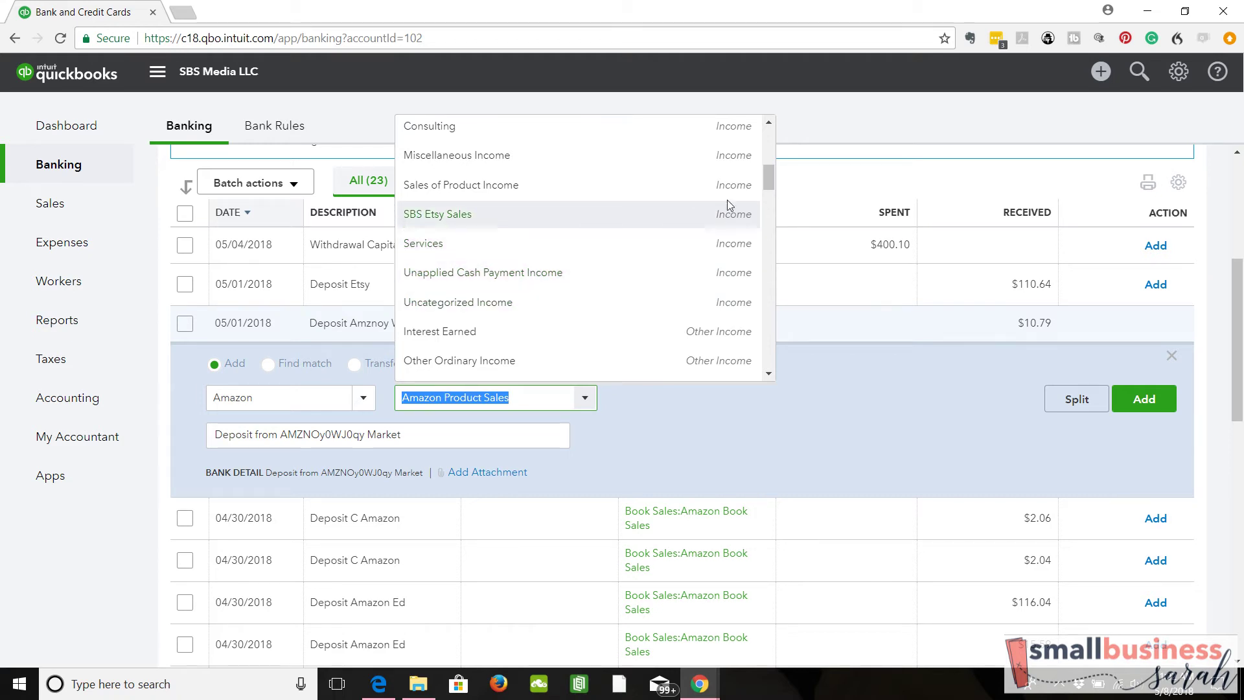
pyautogui.moveTo(771, 172); pyautogui.dragTo(774, 134)
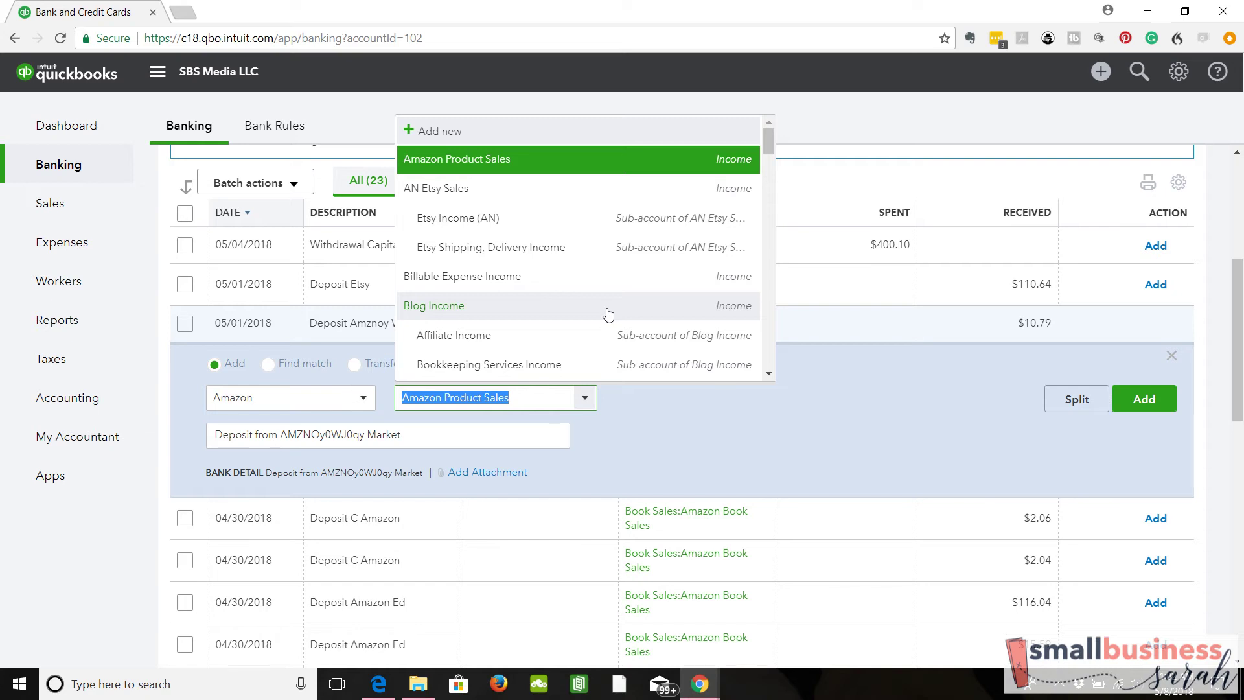
pyautogui.click(639, 422)
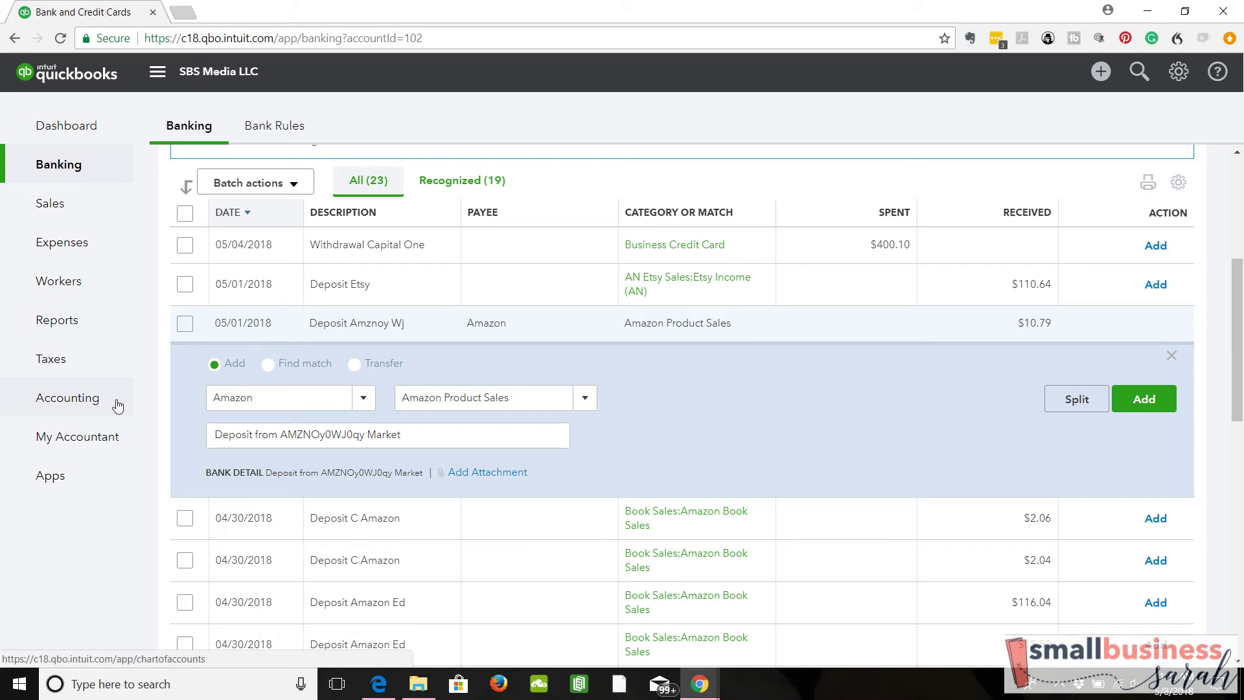
# - Start a new income account from the deposit's category list, then cancel it unsaved
pyautogui.click(583, 394)
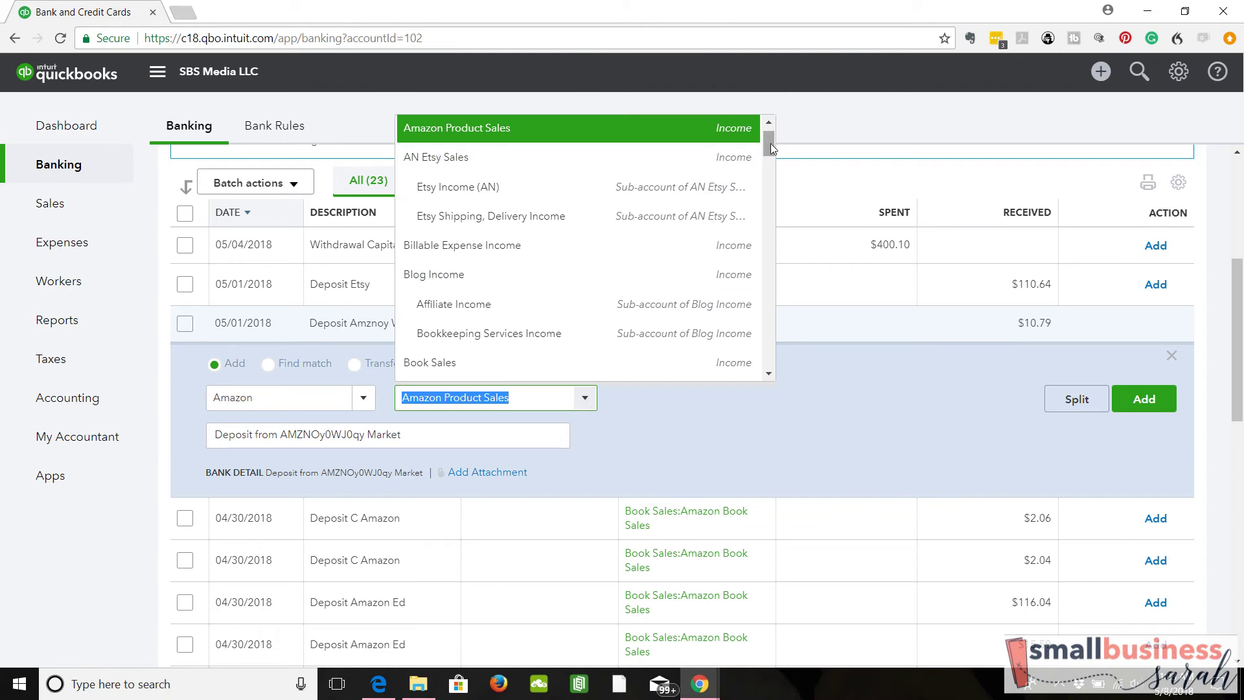
pyautogui.scroll(1, 771, 148)
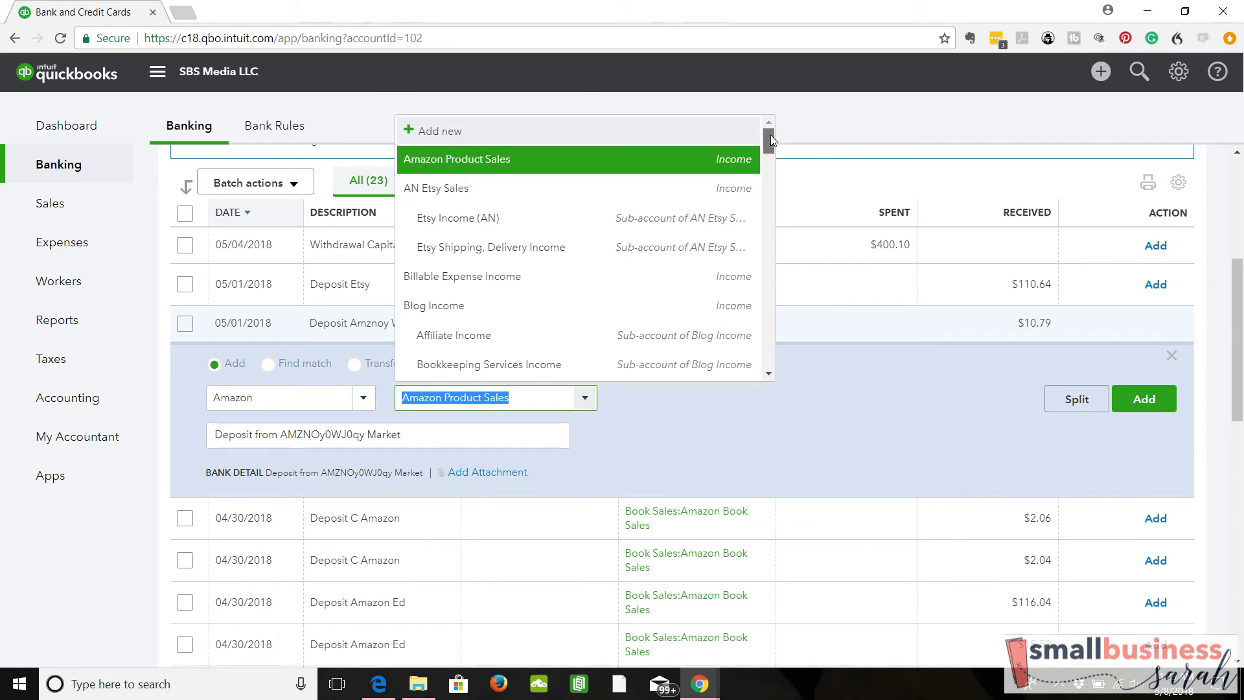
pyautogui.click(410, 133)
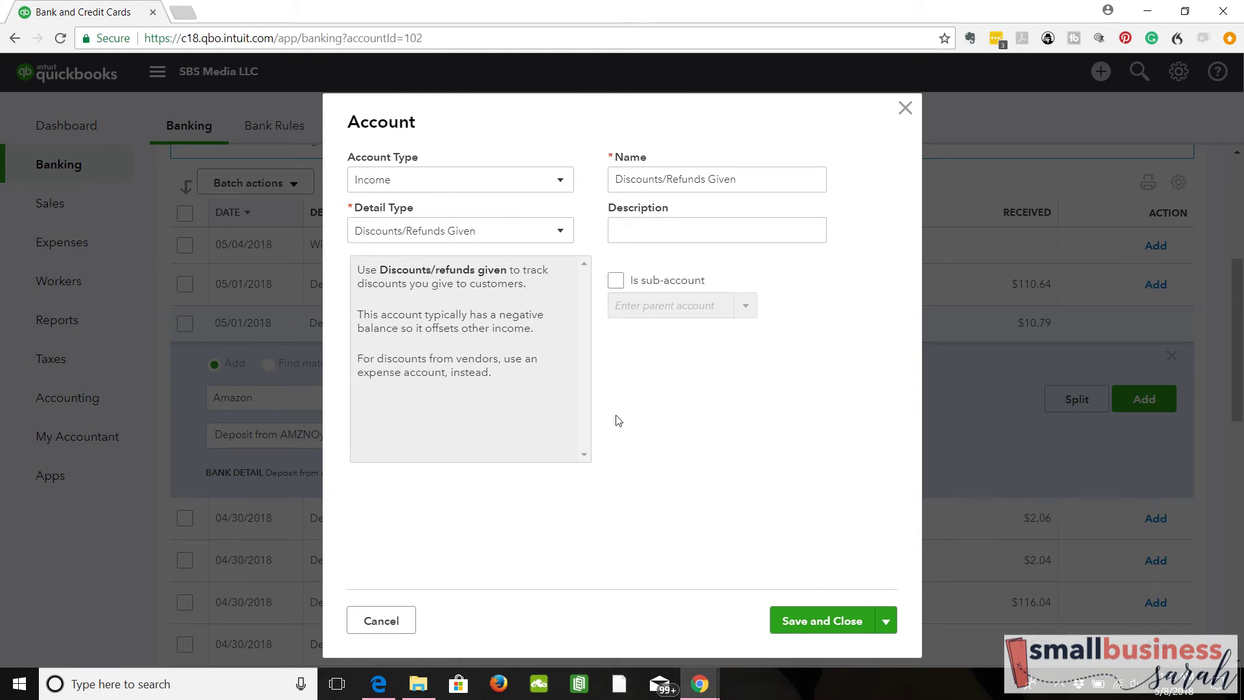
pyautogui.click(382, 624)
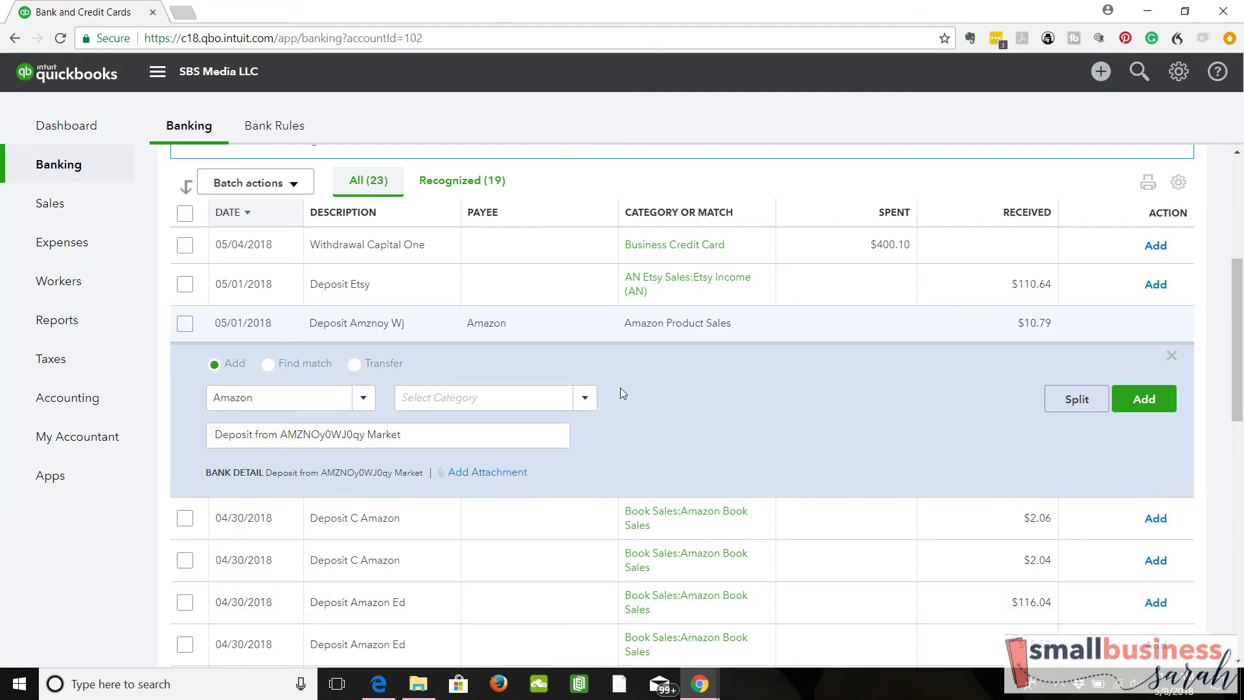
# - Type 'ABC' in the deposit's category and add ABC Affiliate as a new account
pyautogui.click(520, 401)
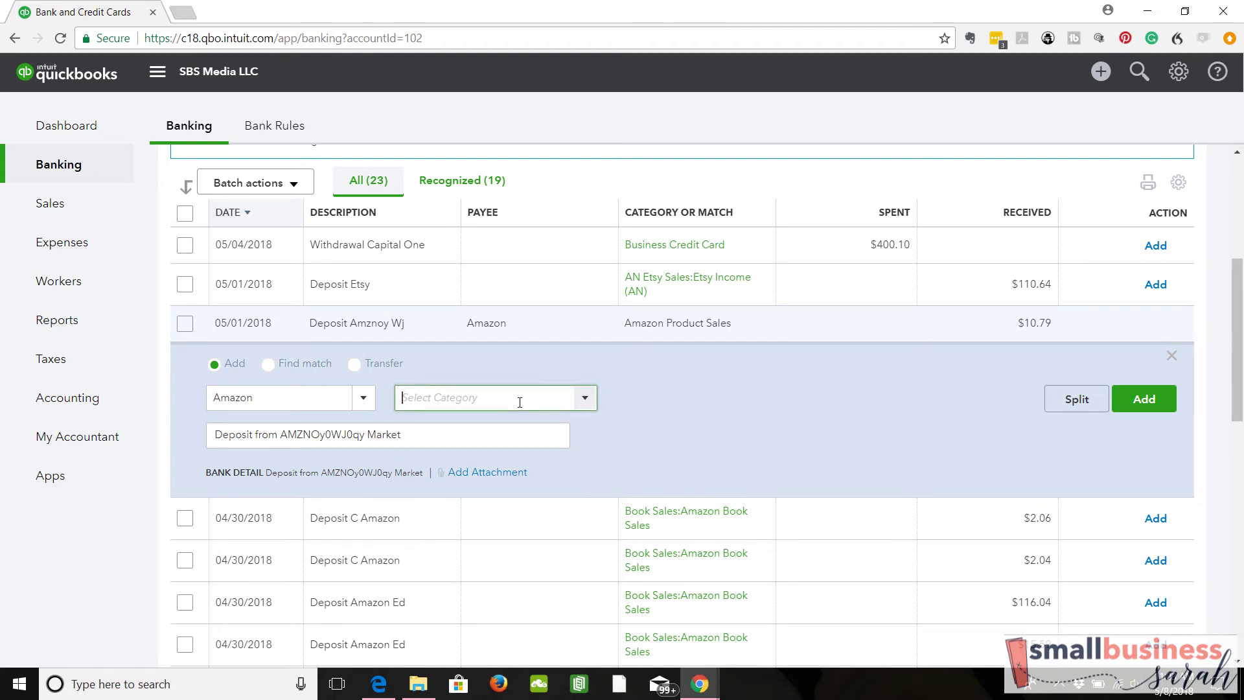
pyautogui.write('ABC Affiliate')
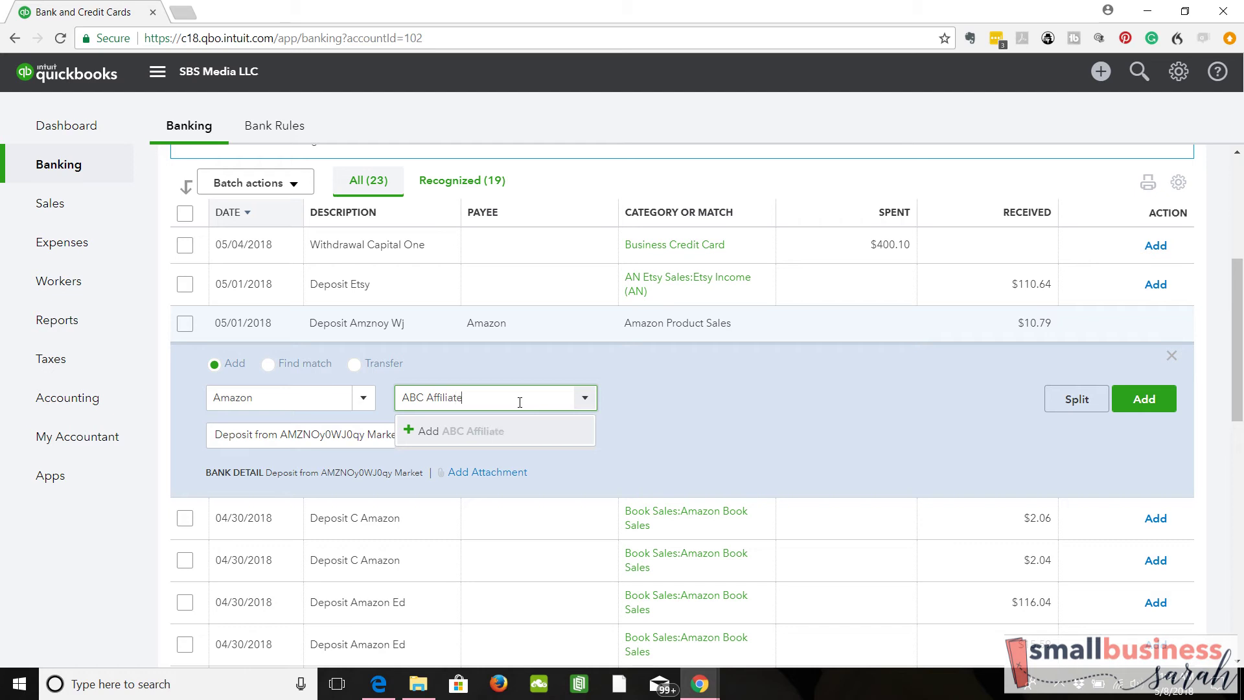
pyautogui.click(409, 432)
pyautogui.click(411, 433)
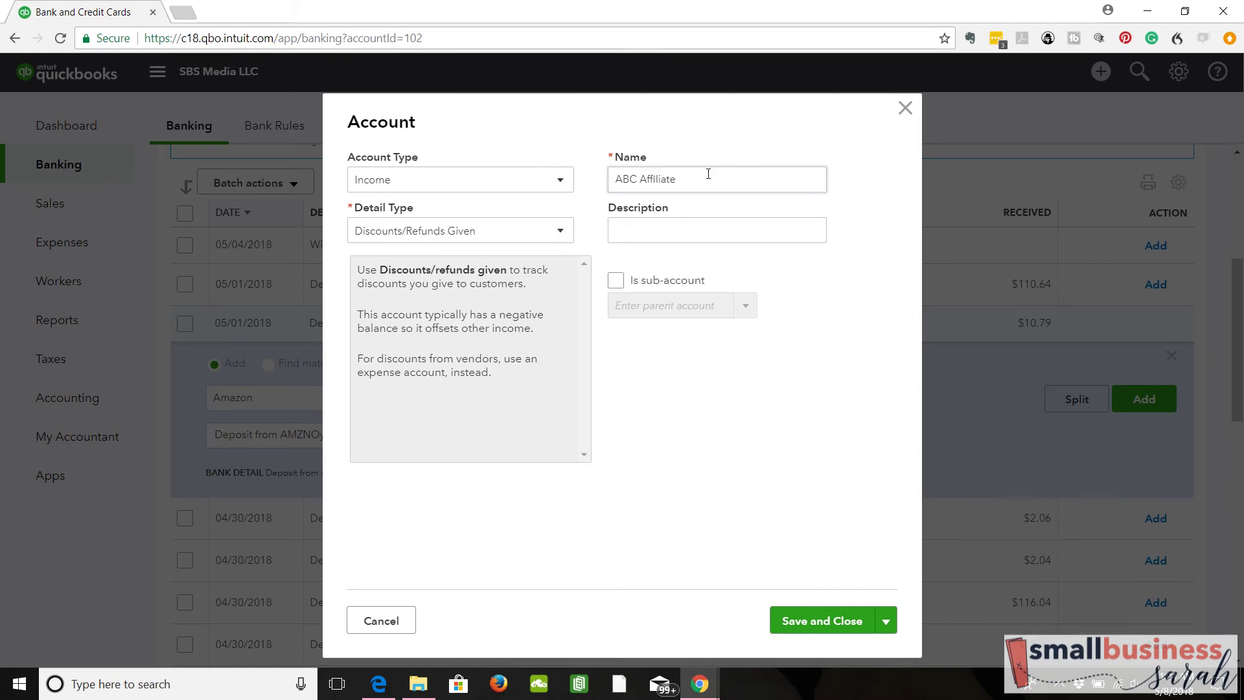
# - Draft ABC Affiliate as Other Primary Income under Blog Income, then cancel it unsaved
pyautogui.click(561, 235)
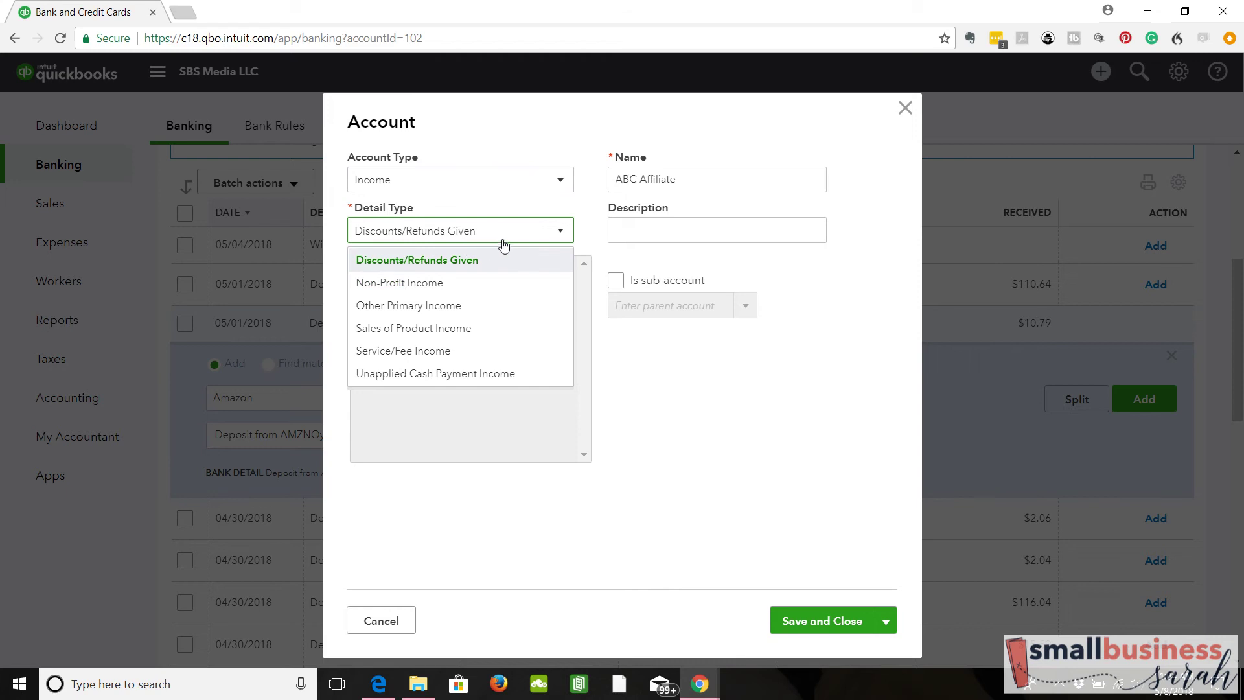
pyautogui.click(492, 316)
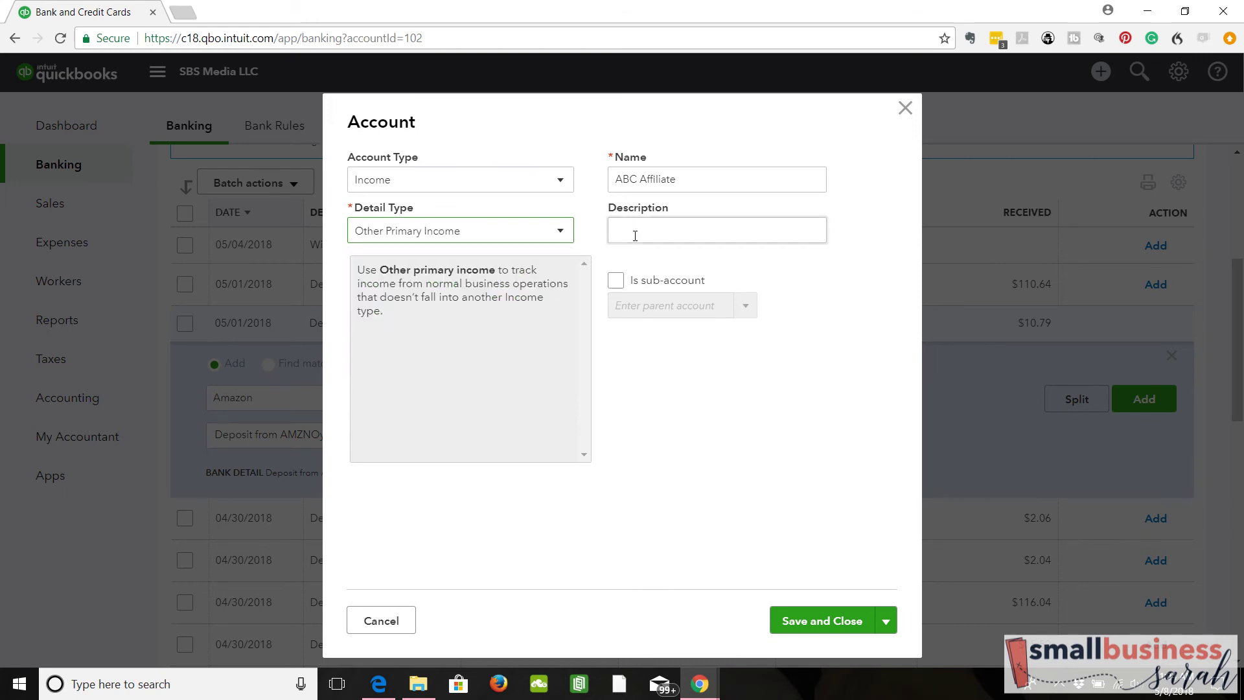
pyautogui.click(616, 280)
pyautogui.click(745, 309)
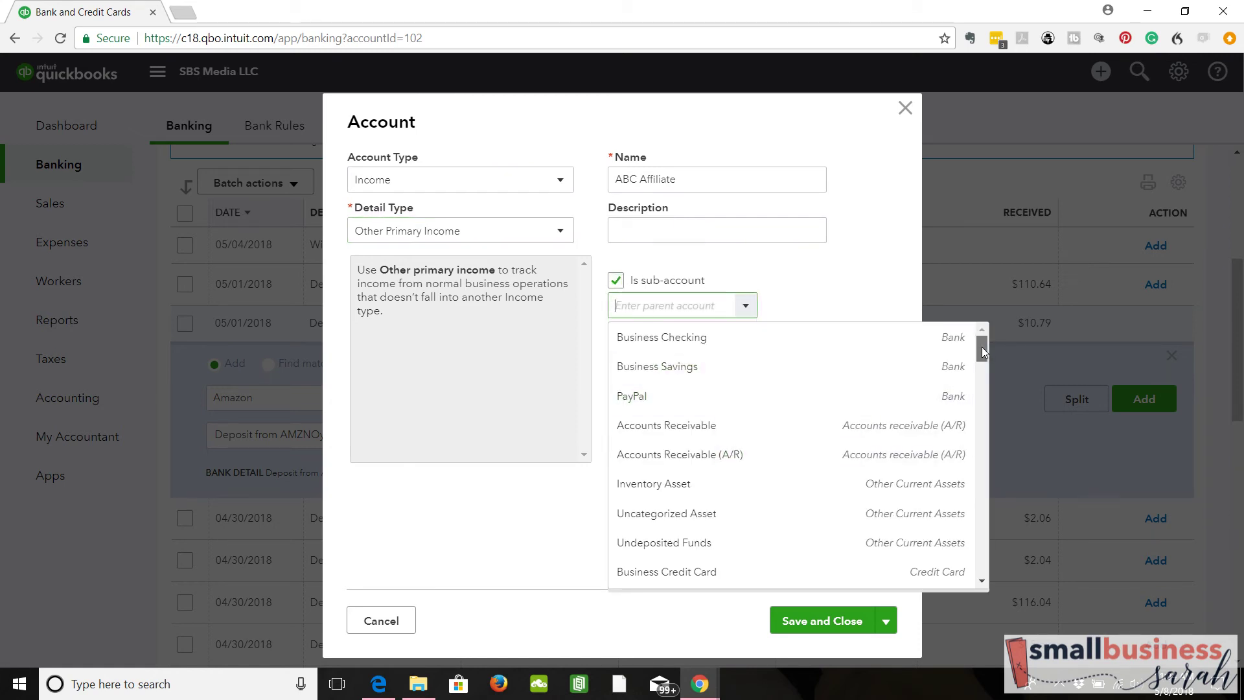
pyautogui.moveTo(982, 352); pyautogui.dragTo(990, 407)
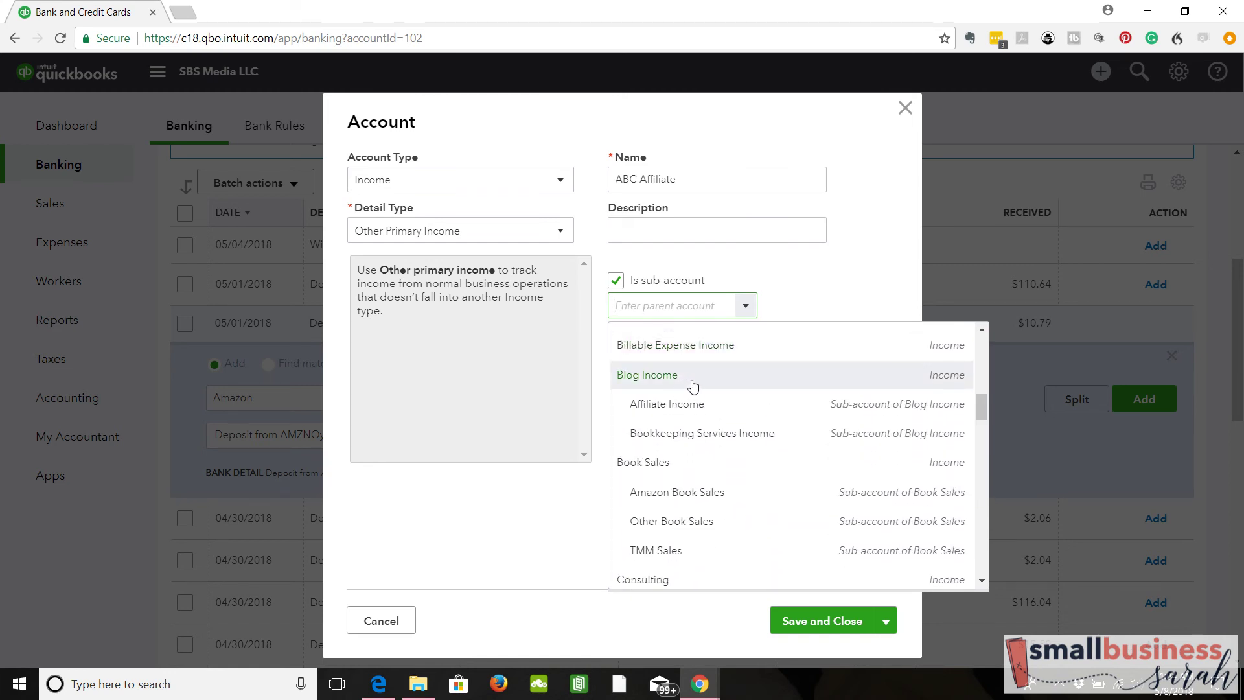
pyautogui.click(698, 385)
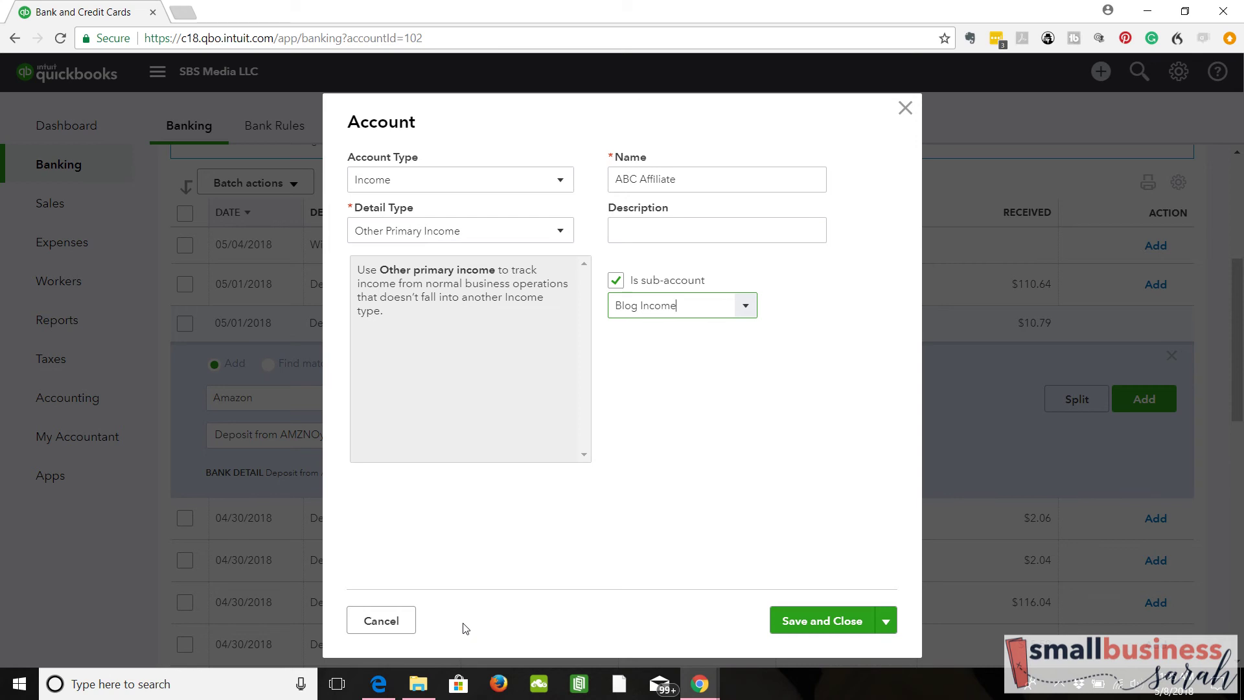
pyautogui.click(382, 620)
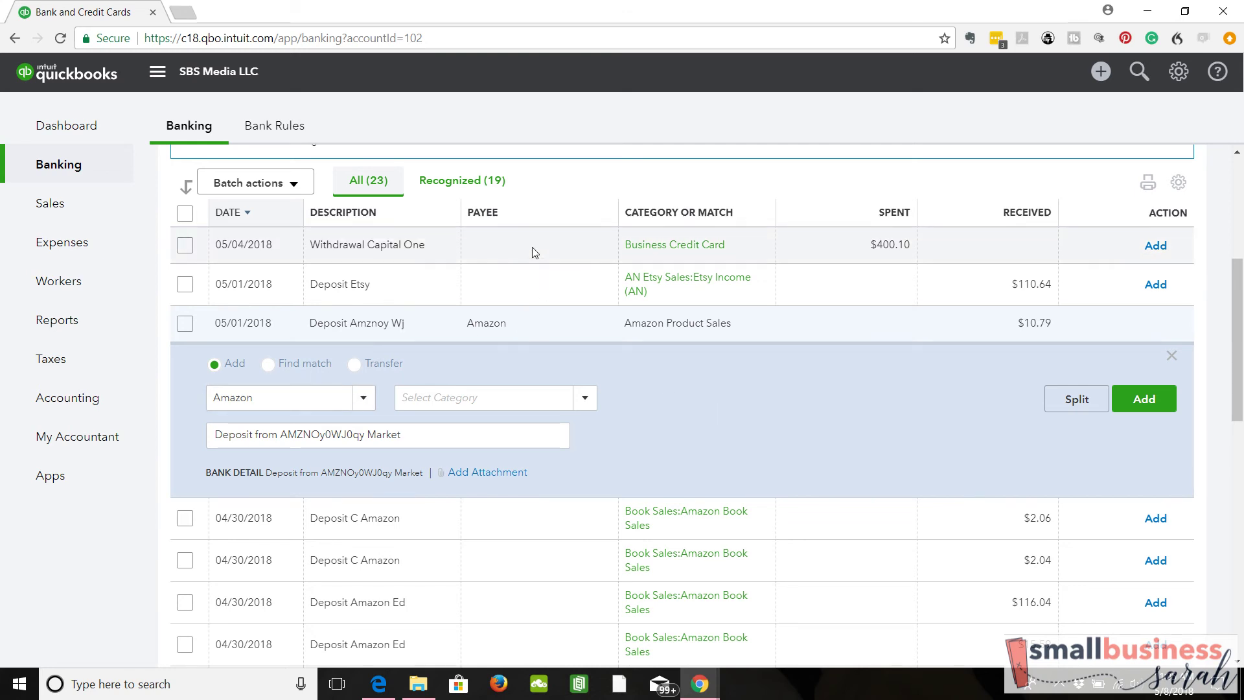
# - Choose Amazon Product Sales for the $10.79 deposit and add it to the books
pyautogui.click(585, 402)
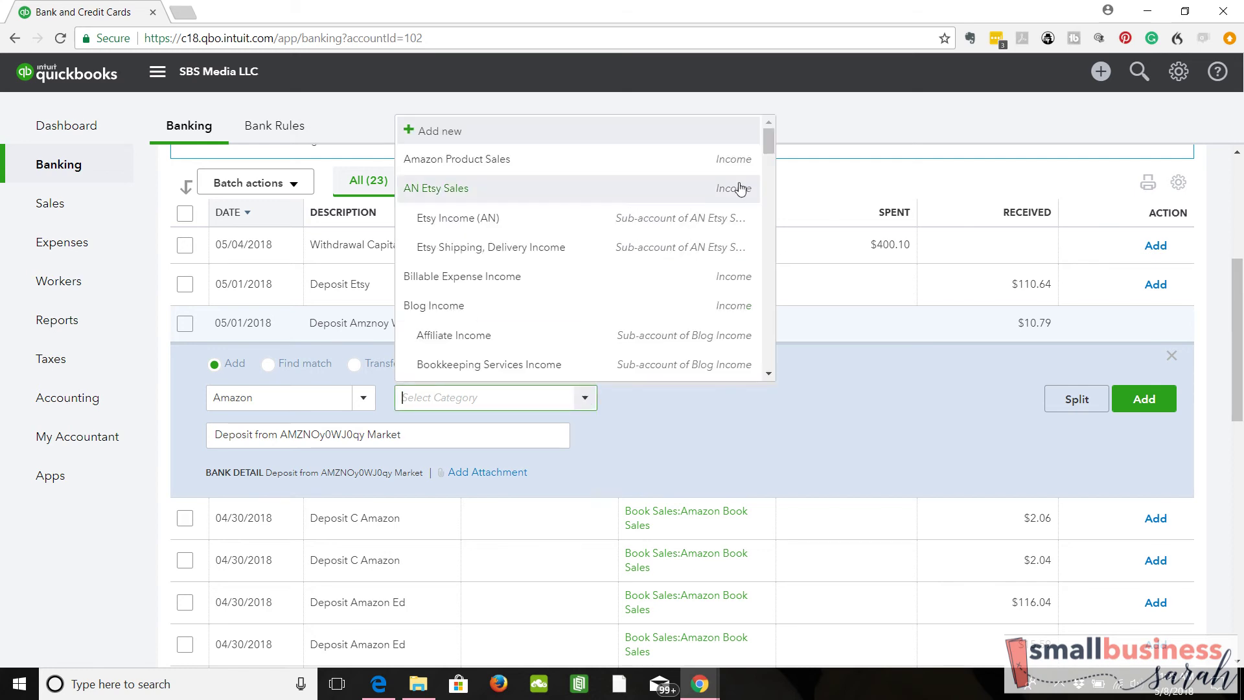
pyautogui.click(548, 167)
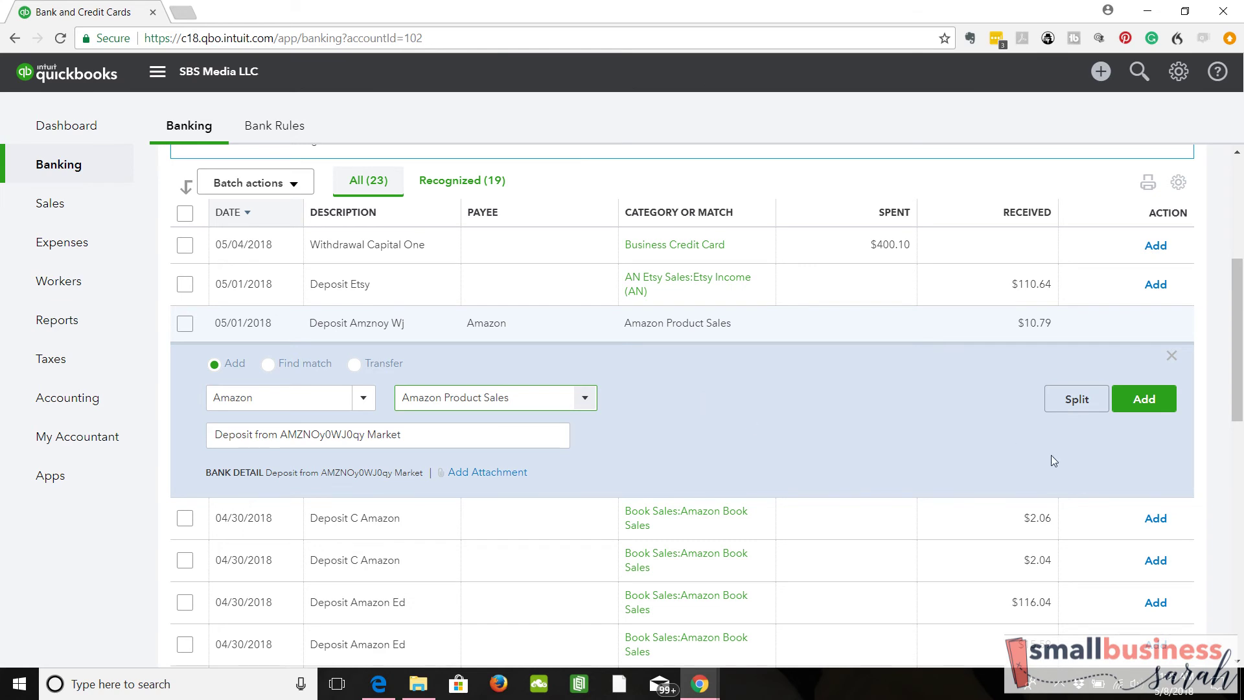
pyautogui.click(1144, 399)
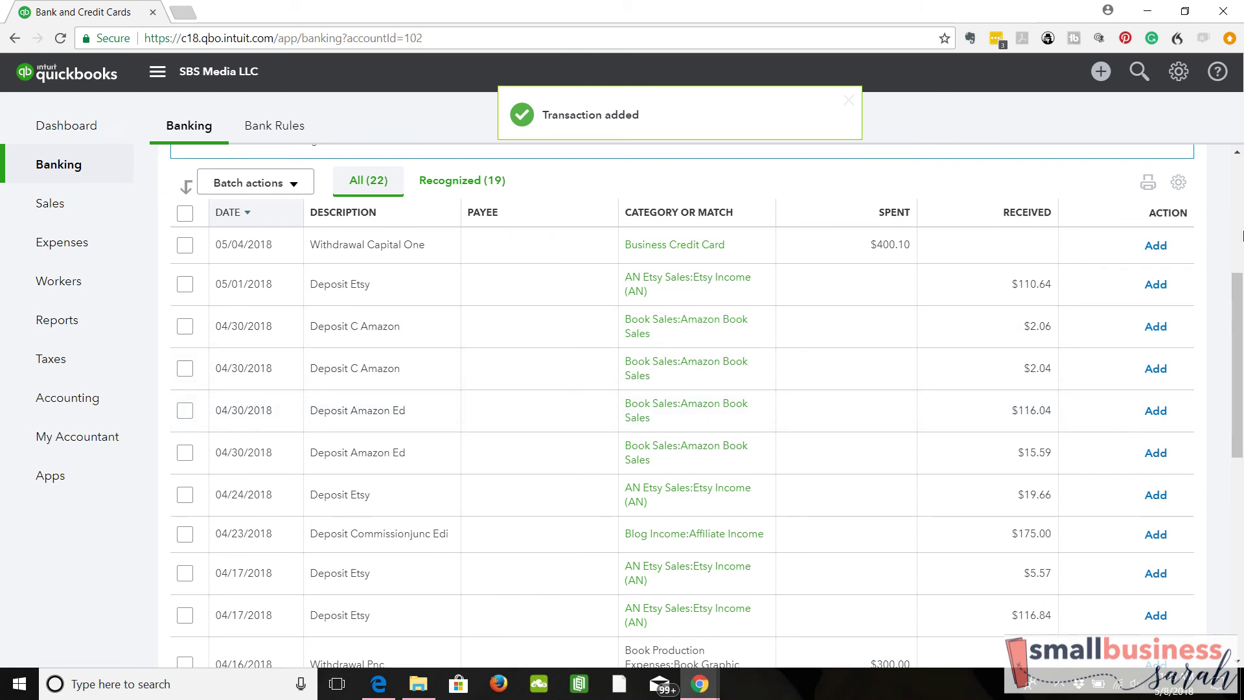
pyautogui.scroll(2, 1241, 239)
pyautogui.scroll(1, 1240, 238)
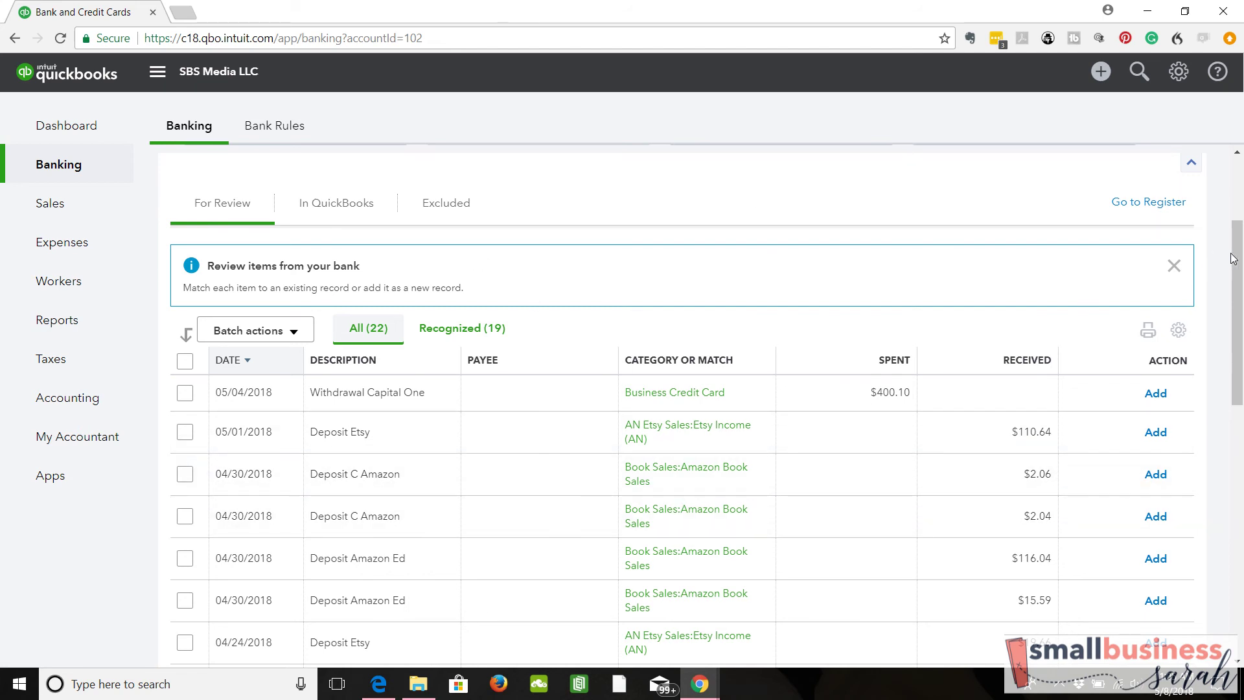
# - Expand the $2.06 Deposit C Amazon, set its payee to Amazon, and add it
pyautogui.moveTo(1239, 259); pyautogui.dragTo(1240, 293)
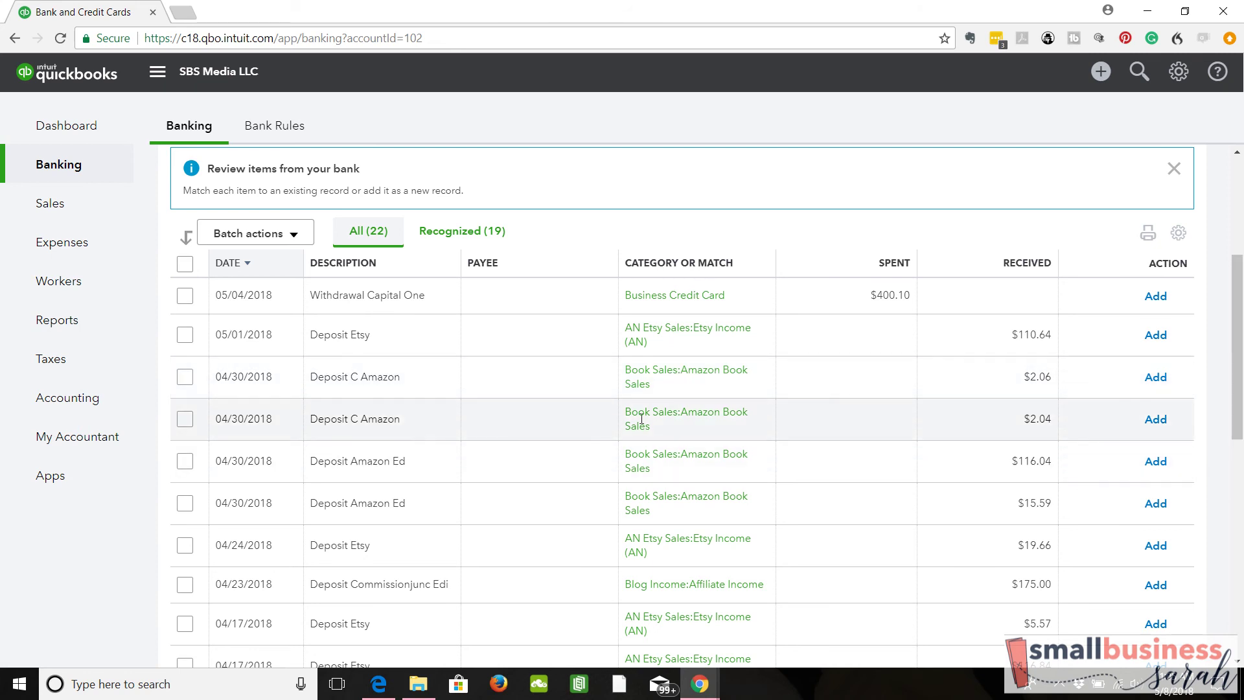
pyautogui.click(734, 392)
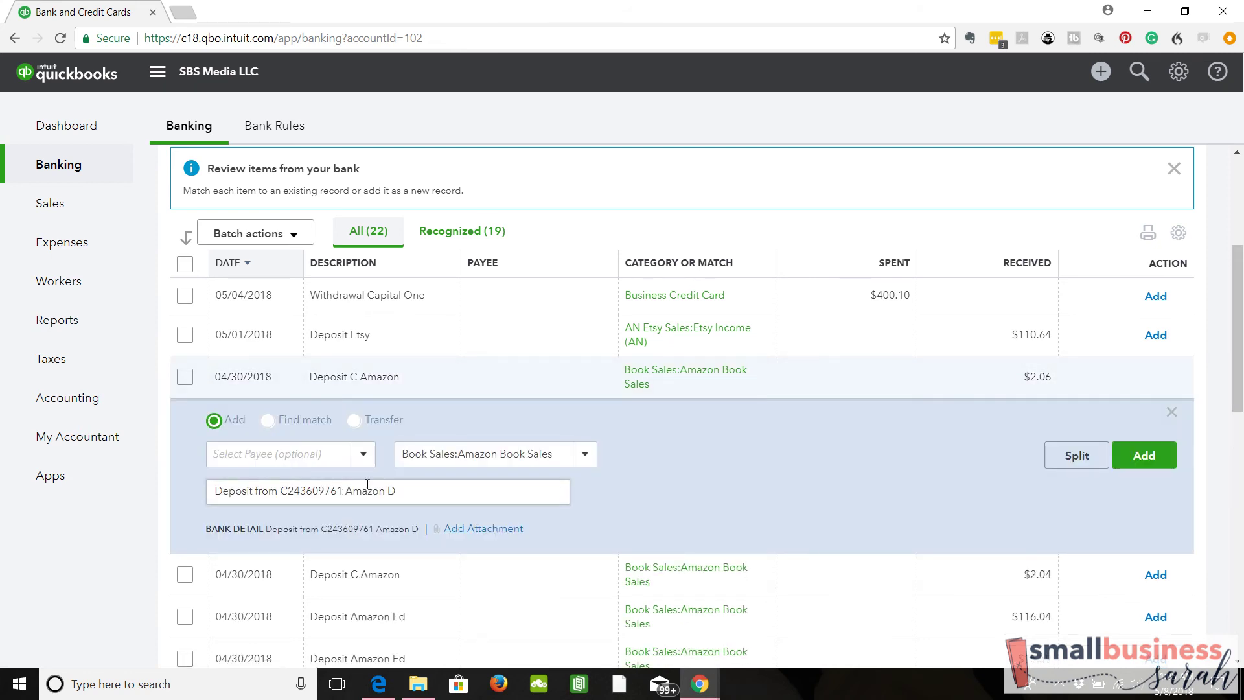
pyautogui.click(302, 457)
pyautogui.write('Amazon')
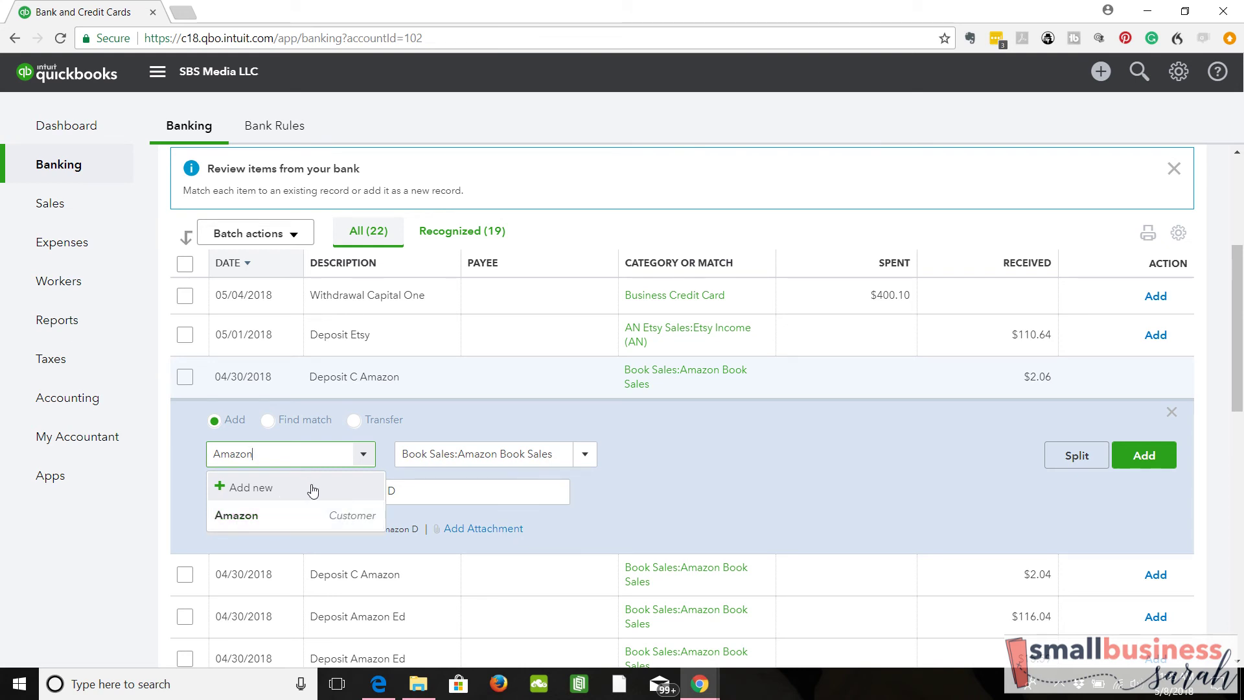
pyautogui.click(274, 522)
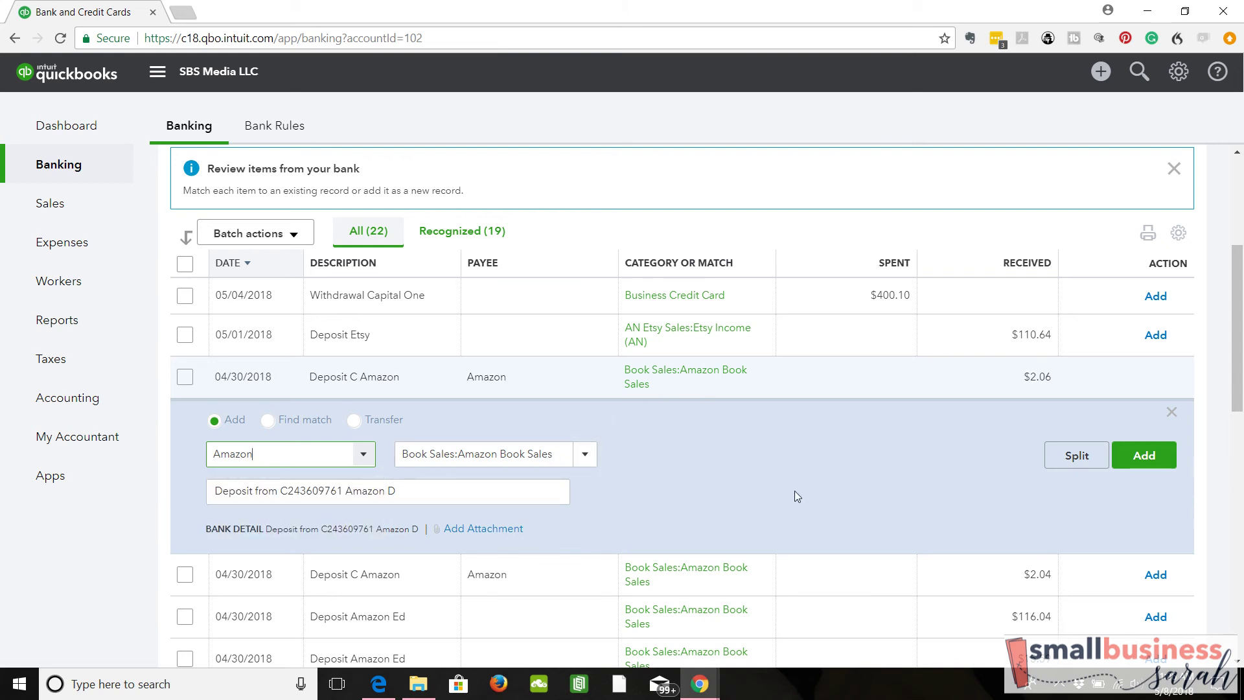
pyautogui.click(1144, 459)
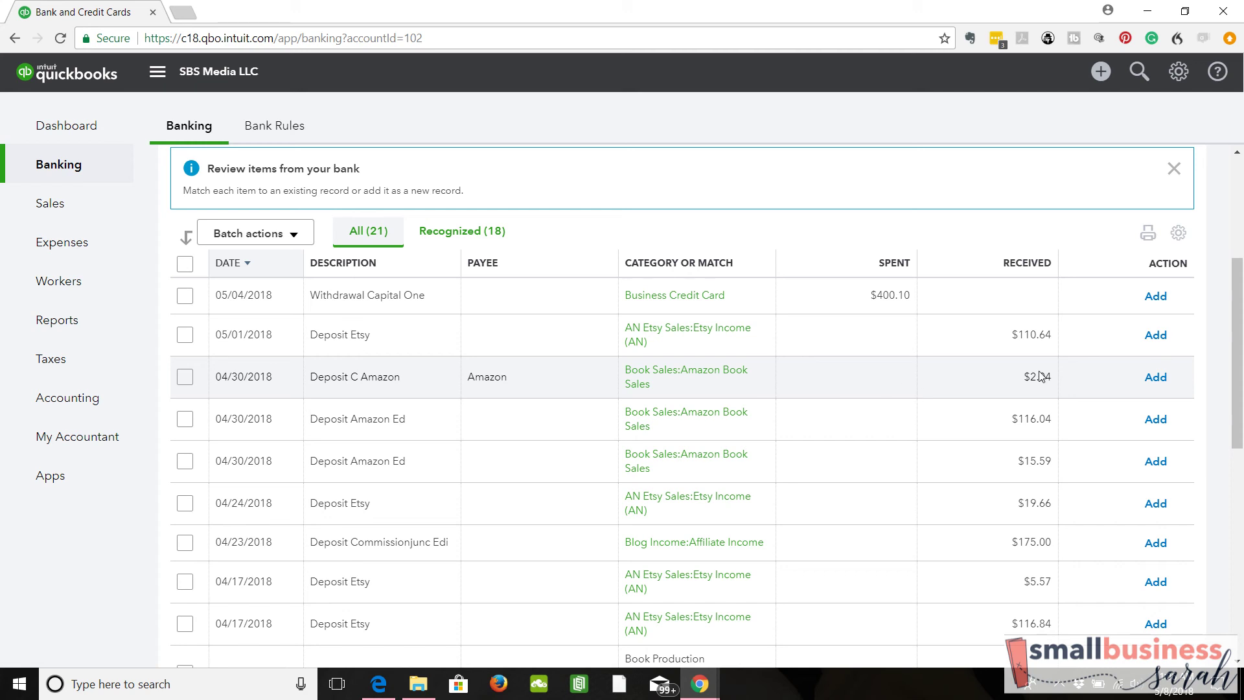
# - Add the $2.04 Amazon deposit, then add the $116.04 Amazon Ed deposit as Book Sales:Amazon Book Sales
pyautogui.click(1155, 377)
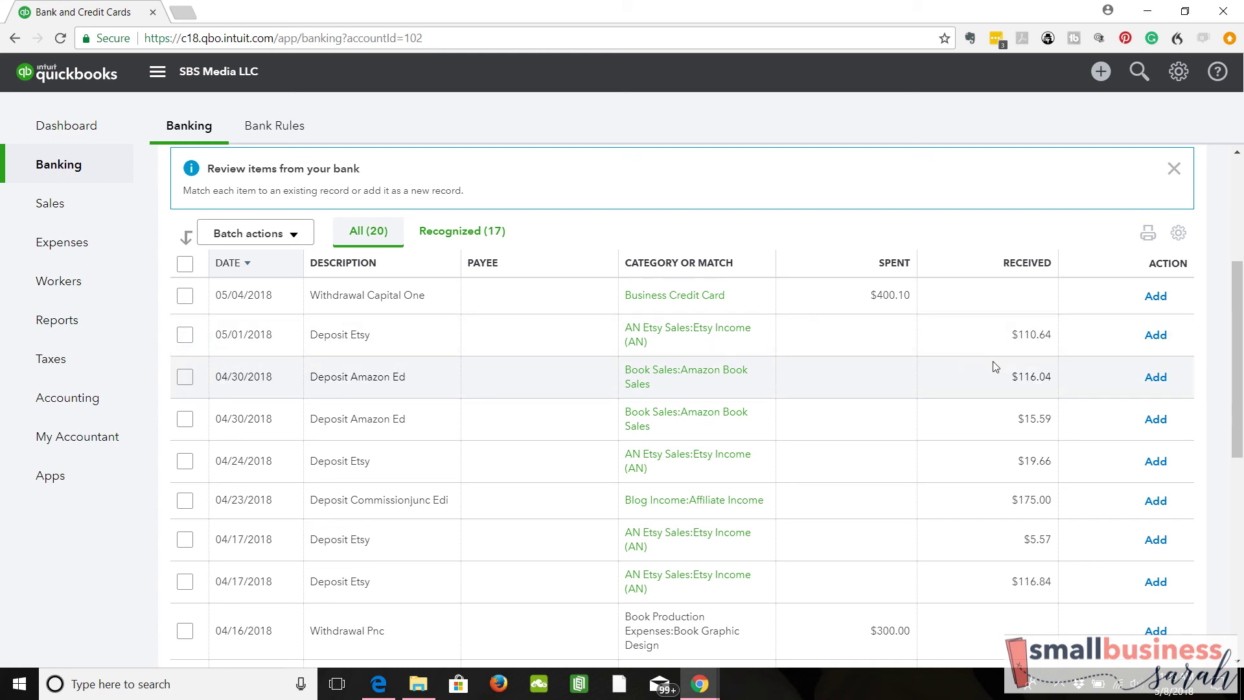
pyautogui.click(766, 382)
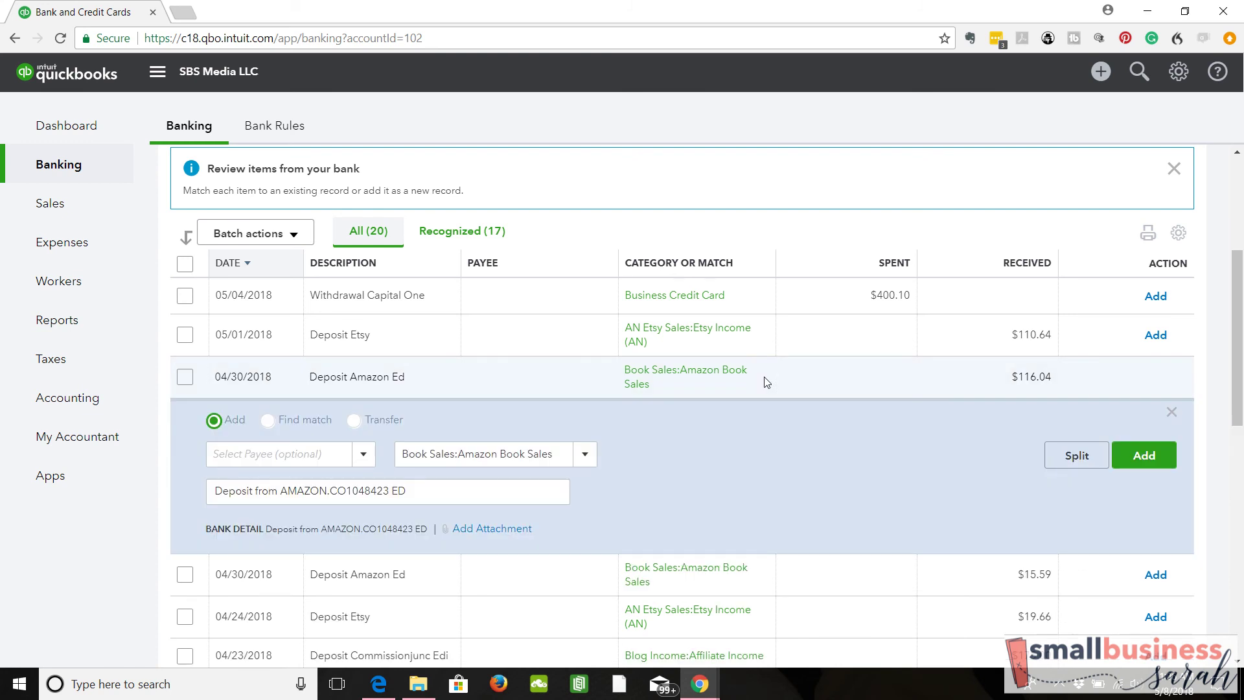
pyautogui.click(585, 454)
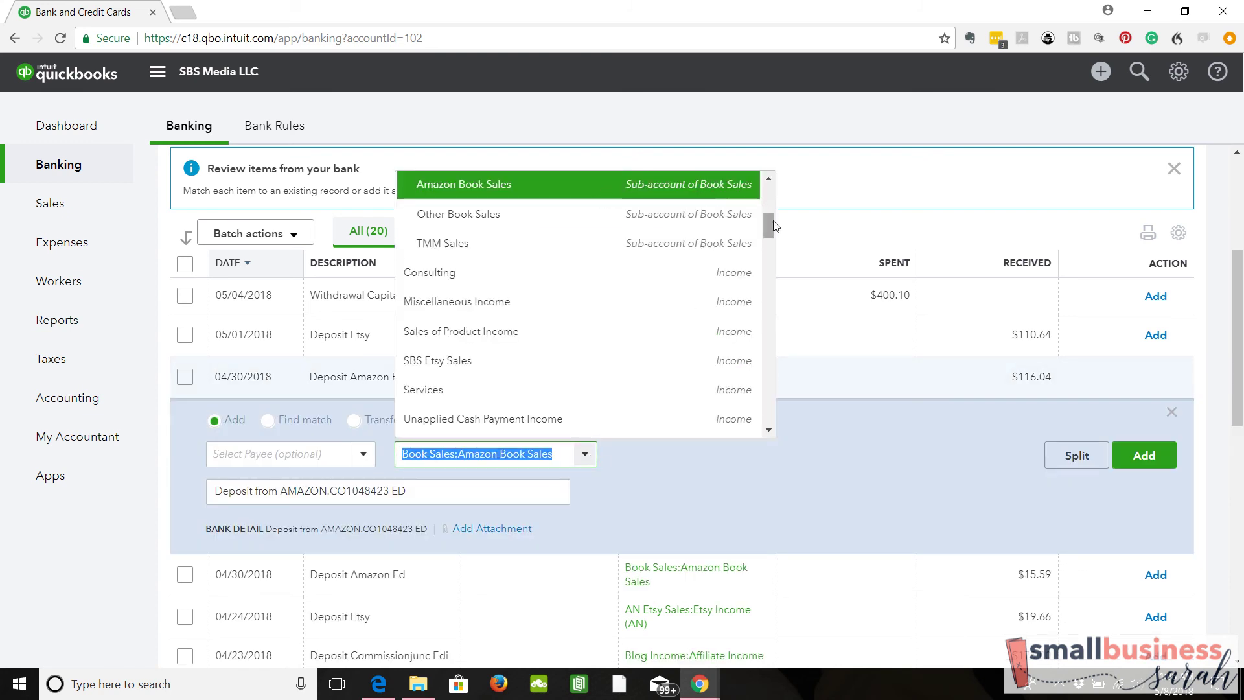
pyautogui.scroll(3, 751, 230)
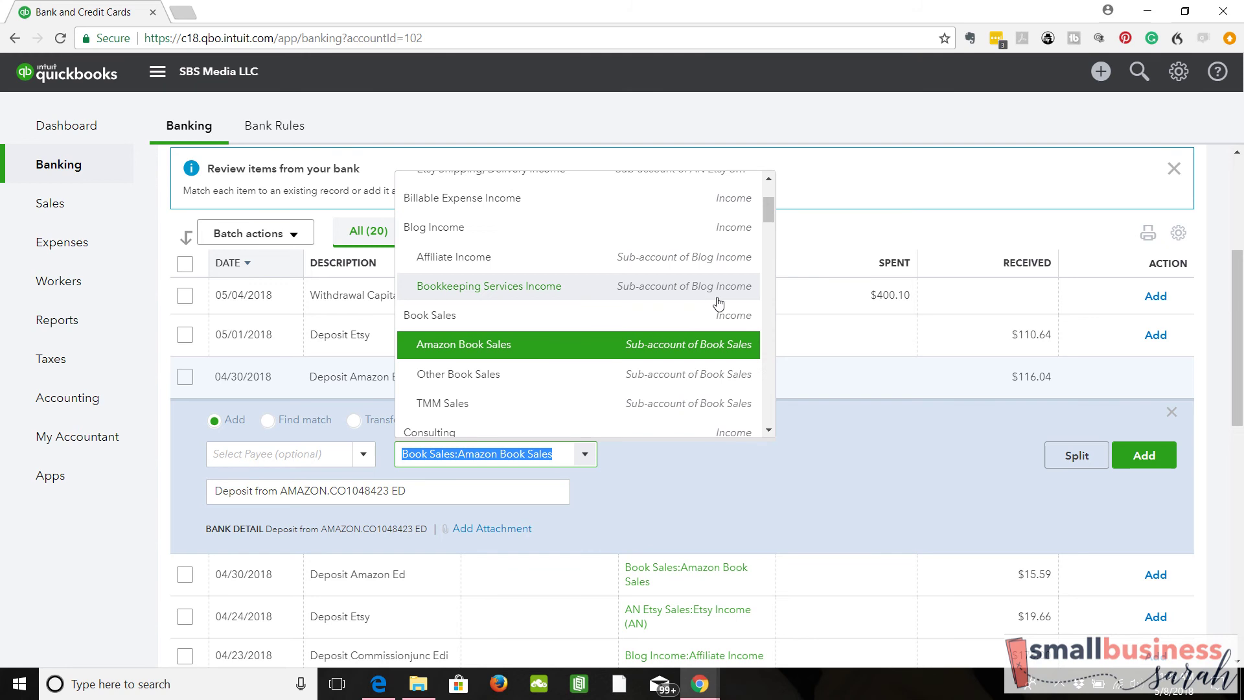
pyautogui.click(685, 484)
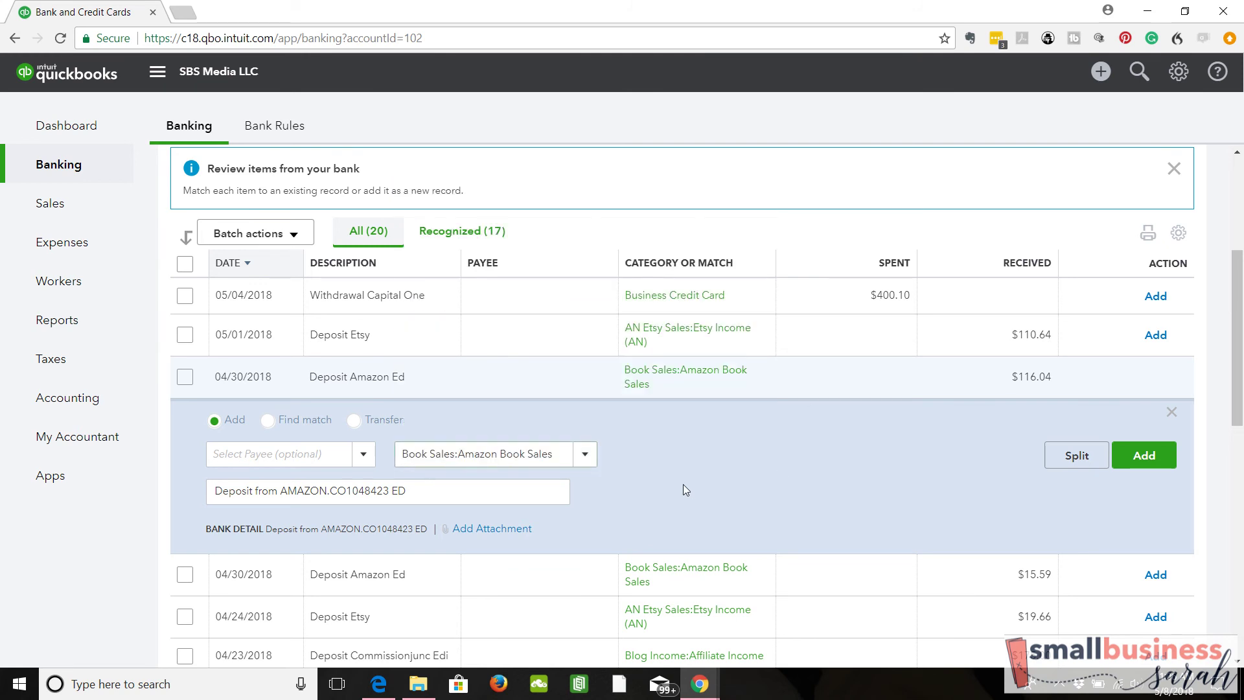
pyautogui.click(1144, 456)
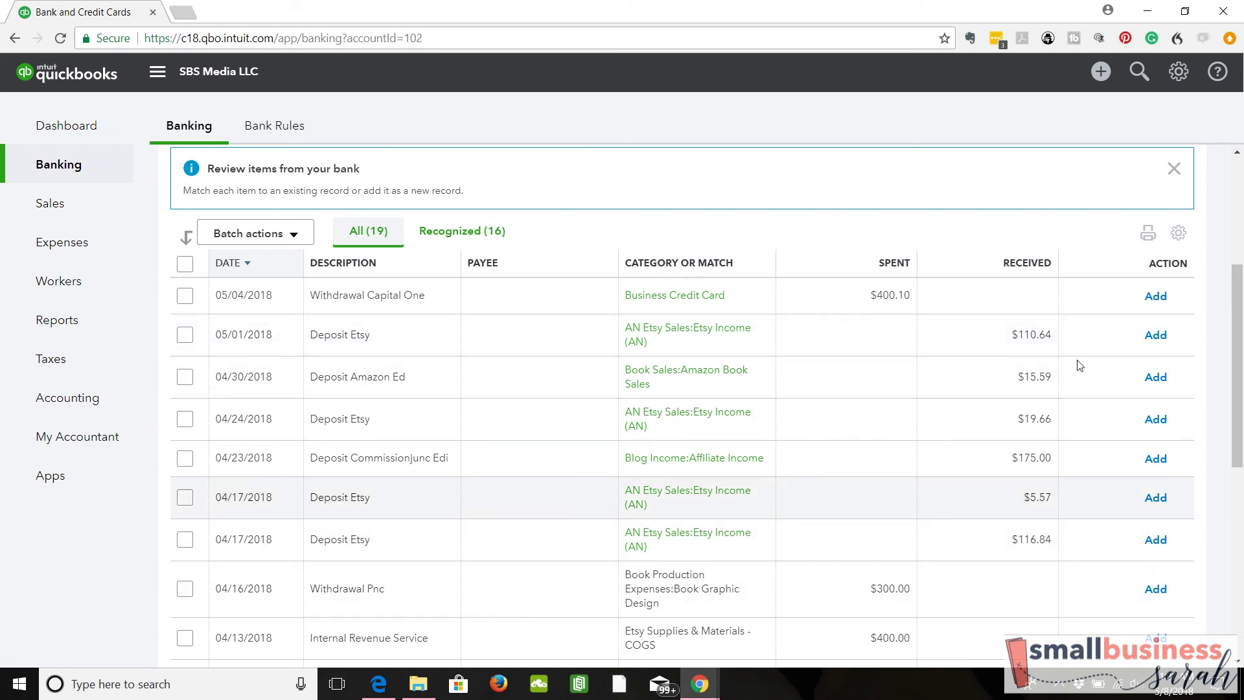
# - Select every review transaction, look at the batch actions, then clear the selection
pyautogui.moveTo(1242, 327); pyautogui.dragTo(1243, 371)
pyautogui.scroll(-3, 1243, 371)
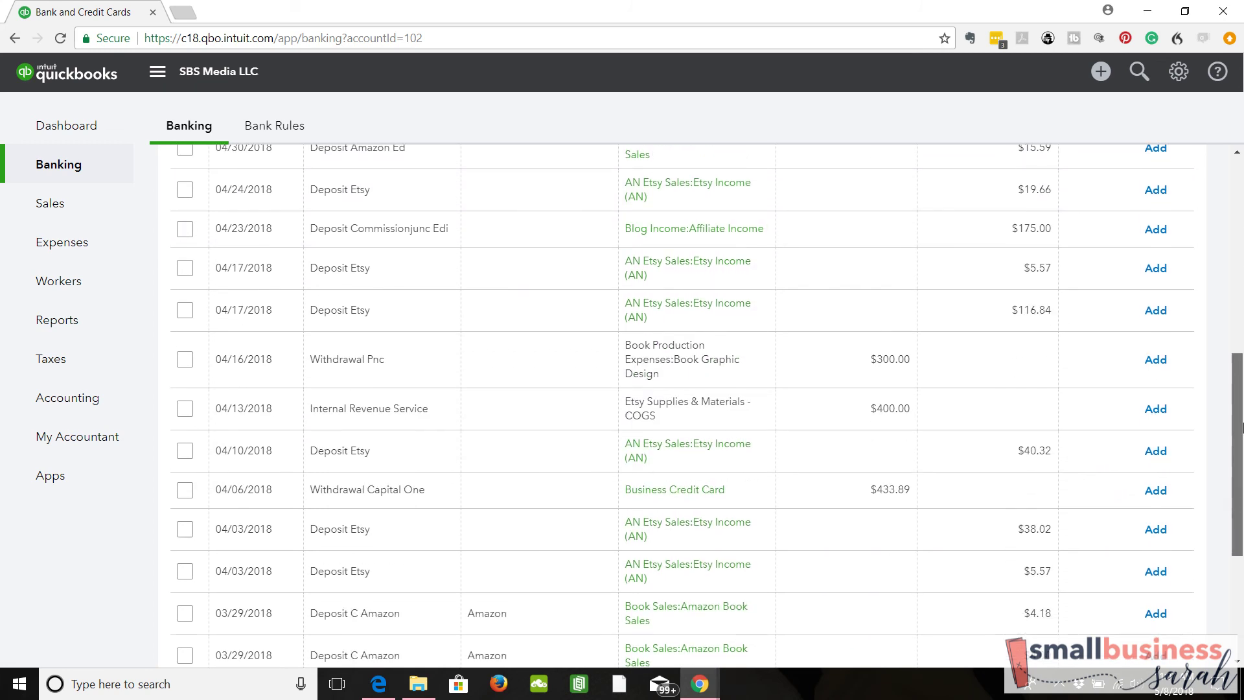
pyautogui.scroll(5, 1243, 383)
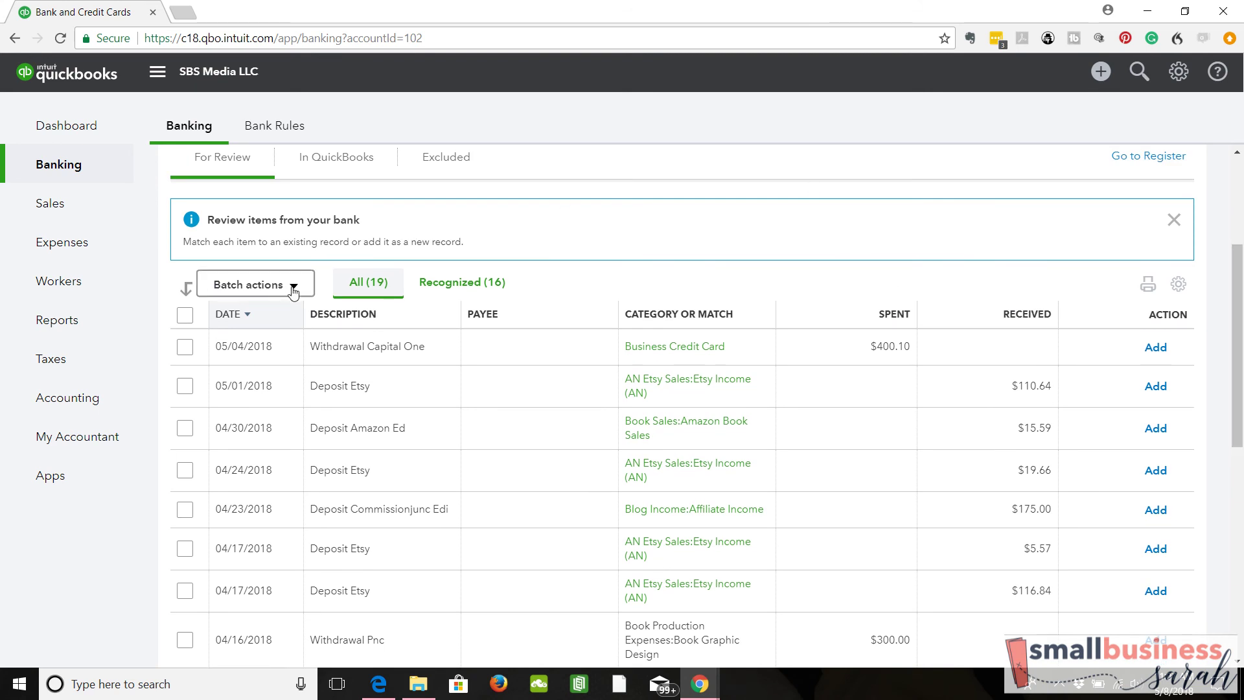
pyautogui.click(184, 316)
pyautogui.click(294, 288)
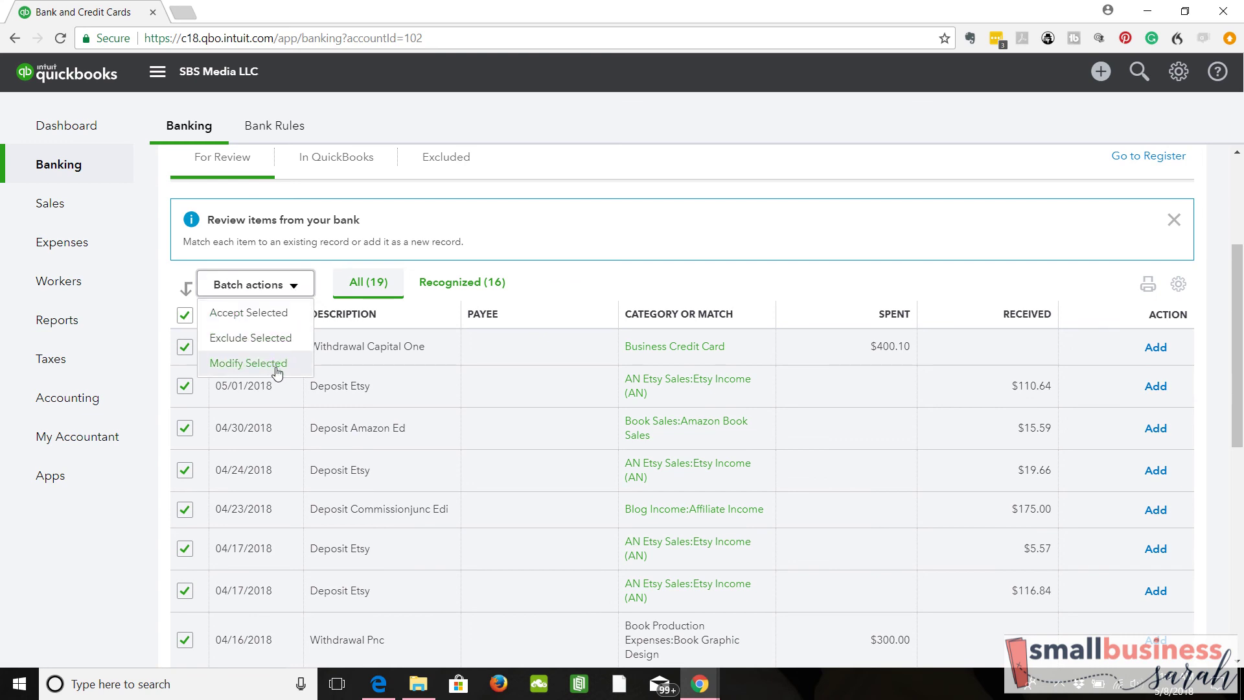
pyautogui.click(313, 268)
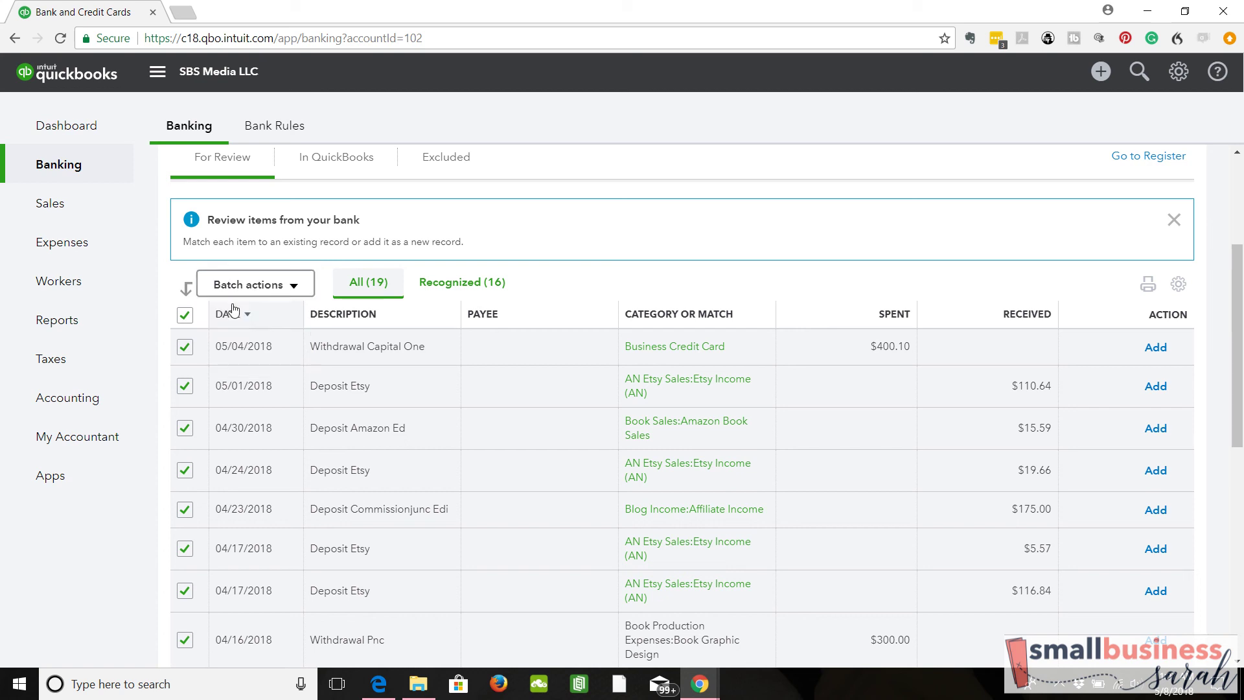
pyautogui.click(187, 316)
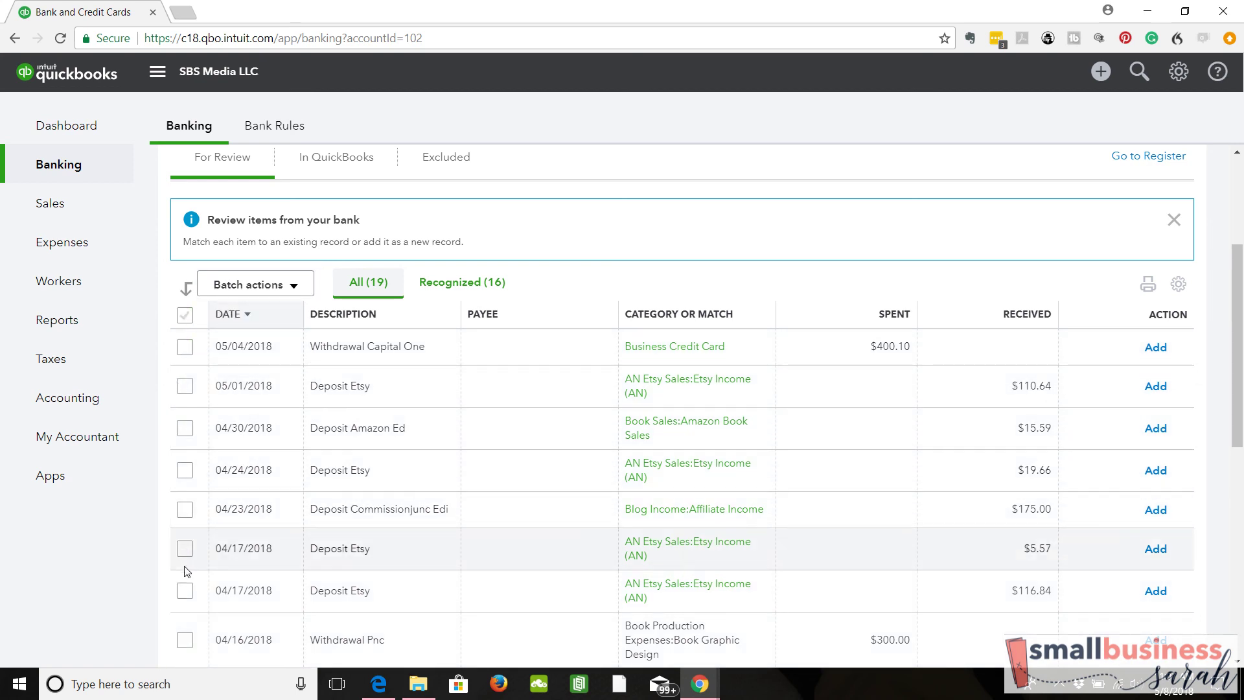
# - Tick the 04/17 $116.84, 04/17 $5.57 and 04/24 $19.66 Etsy deposits and choose Modify Selected
pyautogui.click(186, 592)
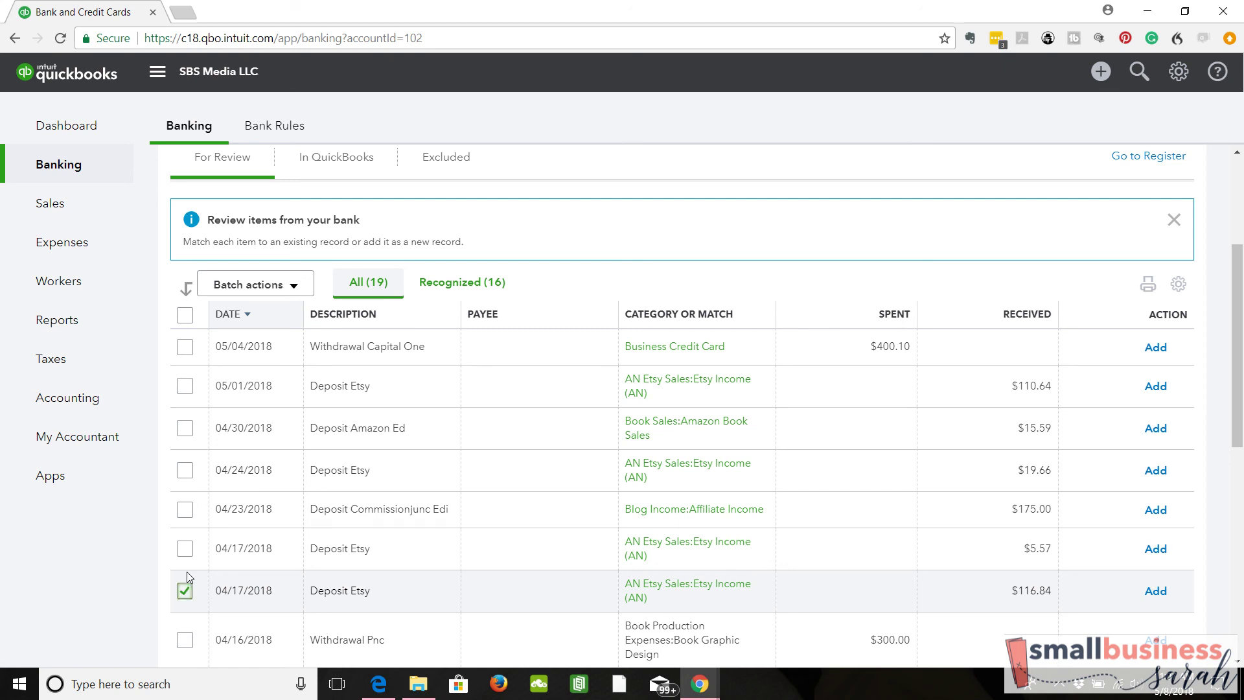
pyautogui.click(187, 574)
pyautogui.click(187, 592)
pyautogui.click(187, 549)
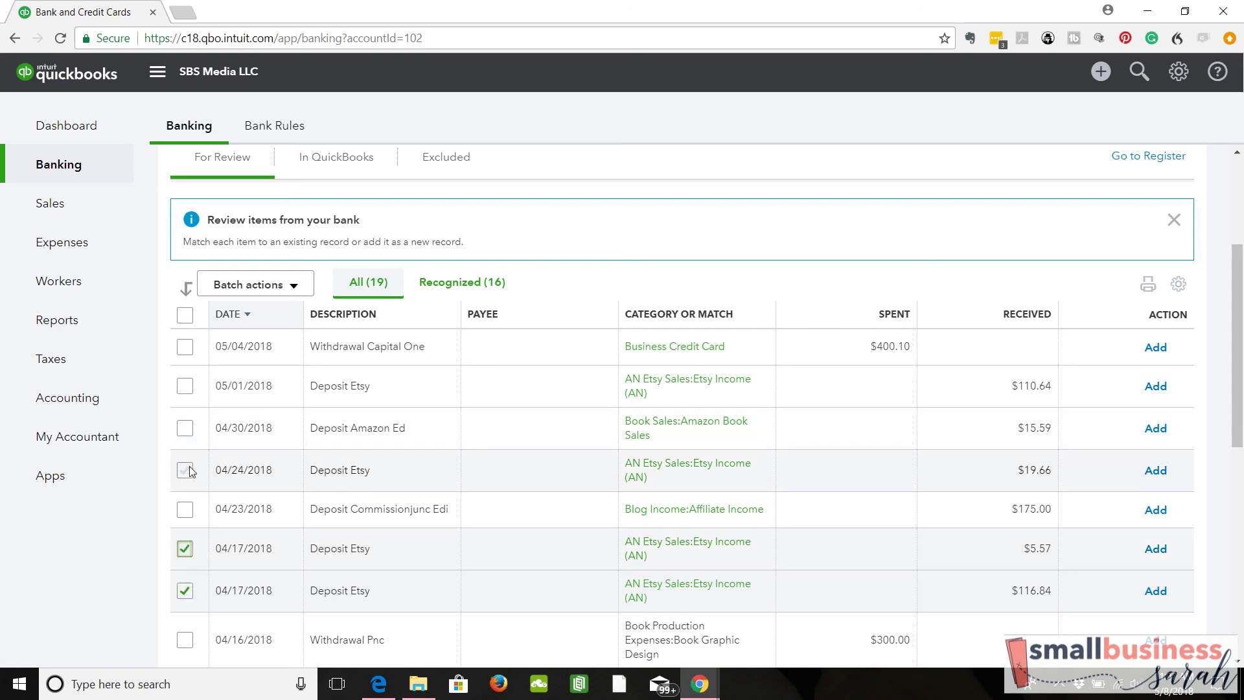
pyautogui.click(186, 470)
pyautogui.click(296, 289)
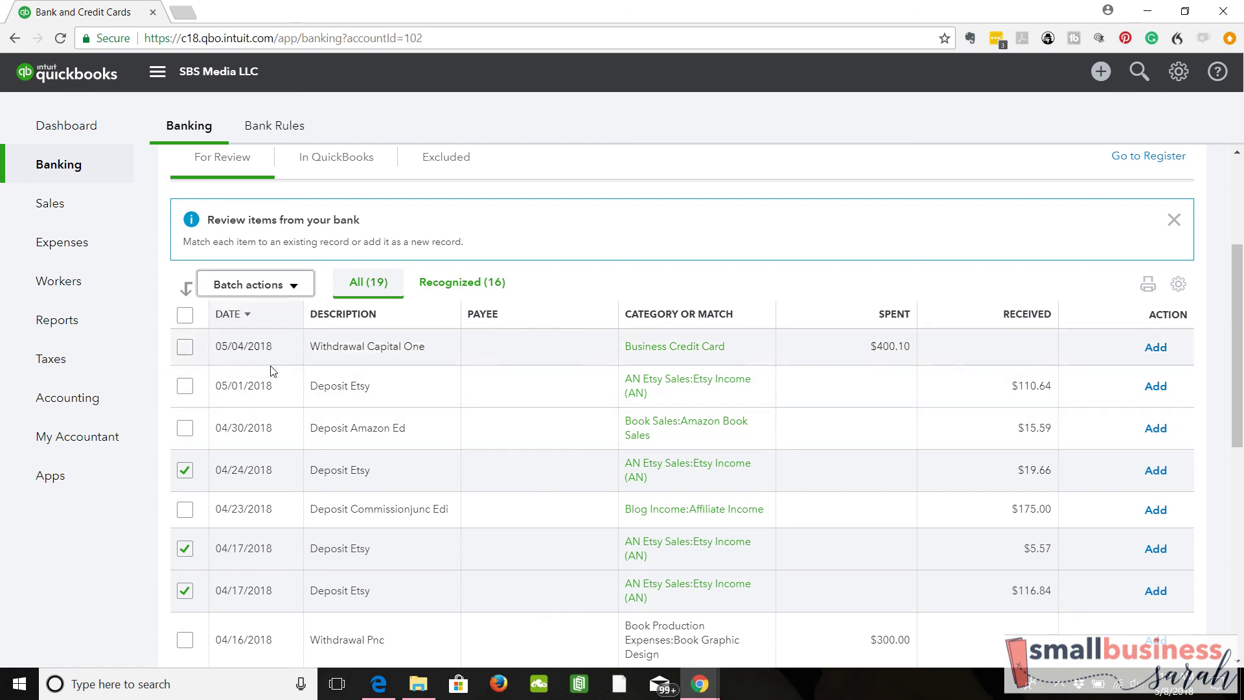
pyautogui.click(272, 367)
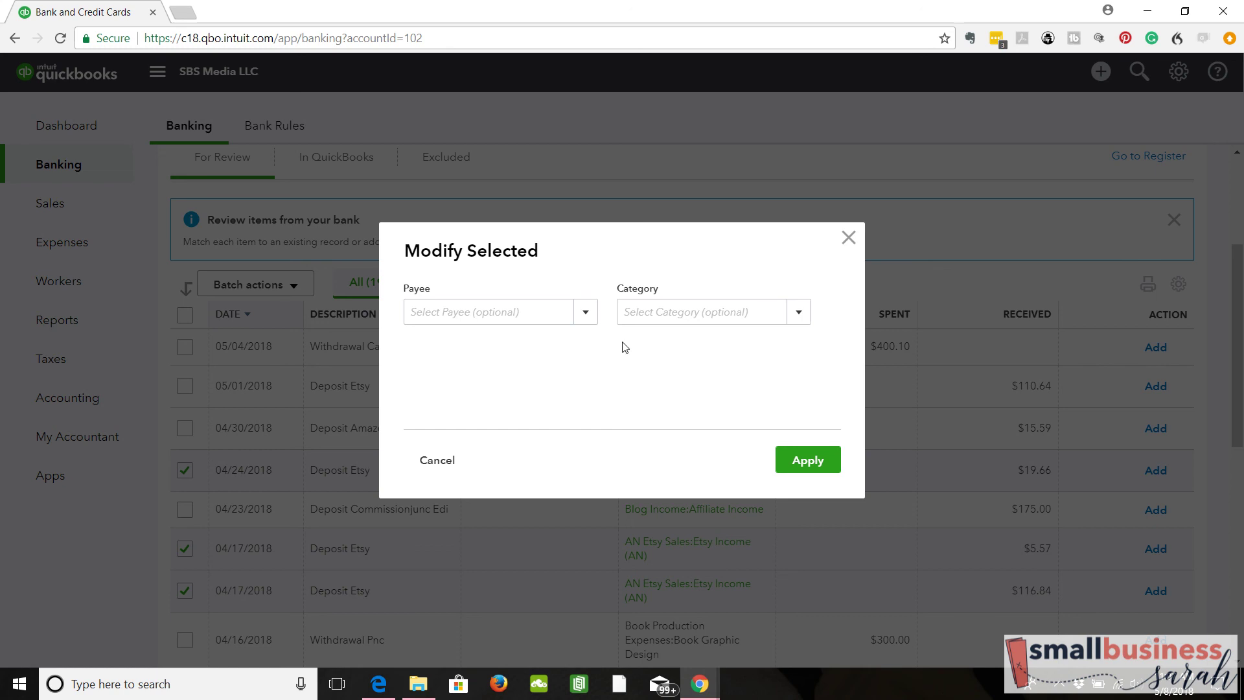
# - Check the batch Payee and Category lists, then cancel Modify Selected without applying changes
pyautogui.click(587, 316)
pyautogui.click(587, 317)
pyautogui.click(748, 378)
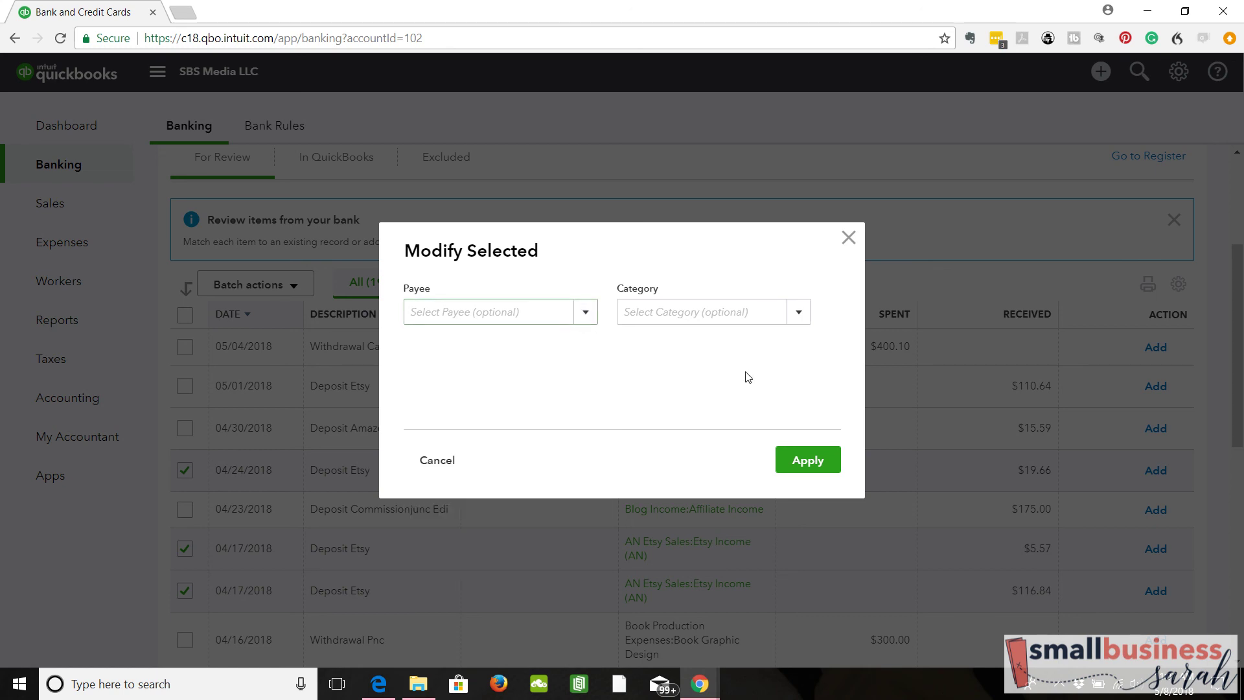
pyautogui.click(798, 314)
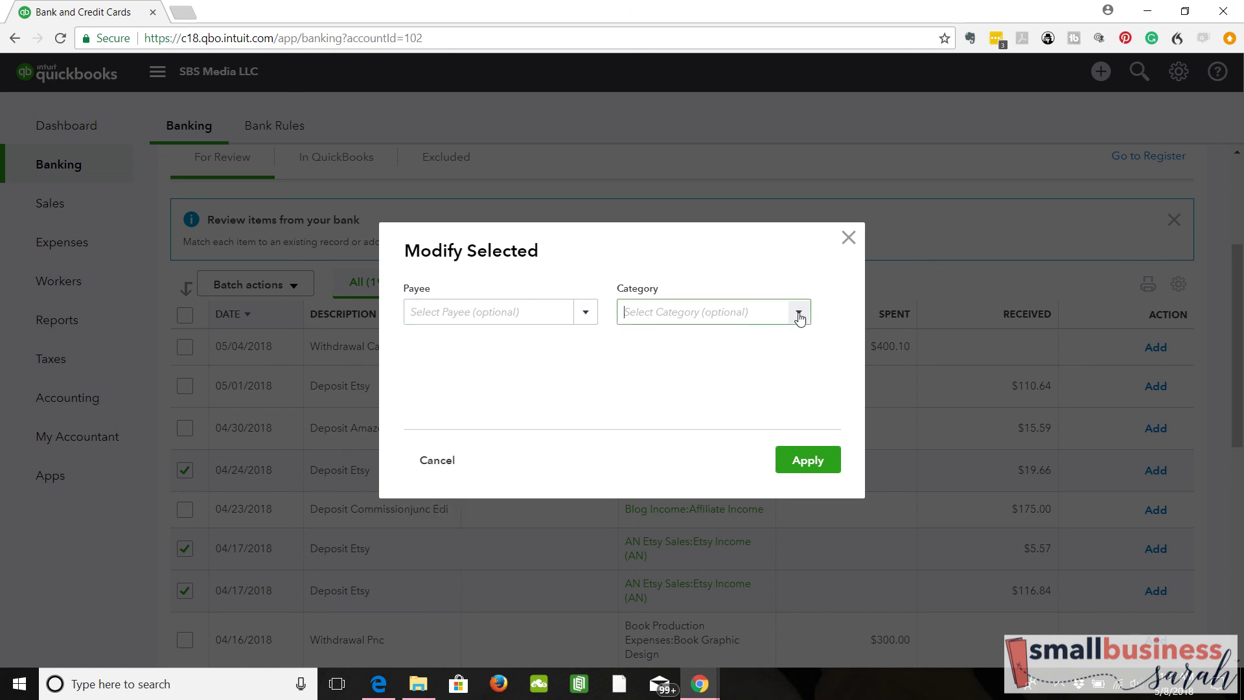
pyautogui.click(785, 271)
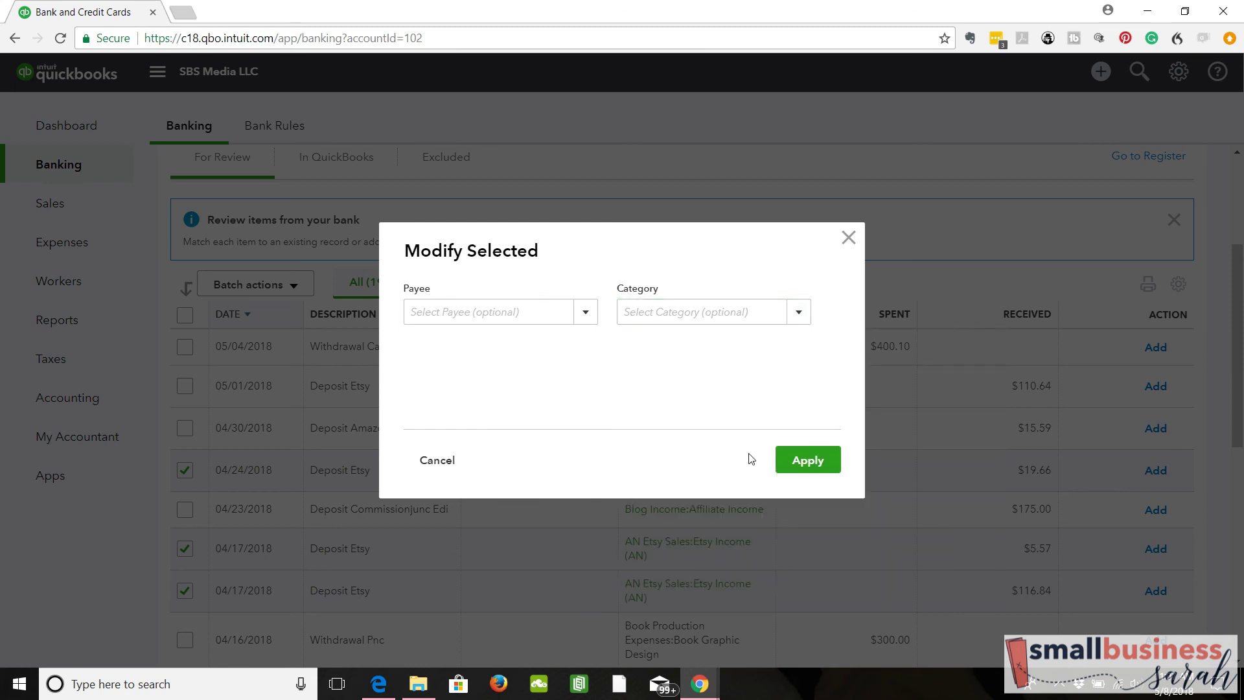
pyautogui.click(447, 462)
# - Untick the three Etsy deposits: 04/24, 04/17 $5.57 and 04/17 $116.84
pyautogui.click(185, 470)
pyautogui.click(185, 549)
pyautogui.click(186, 590)
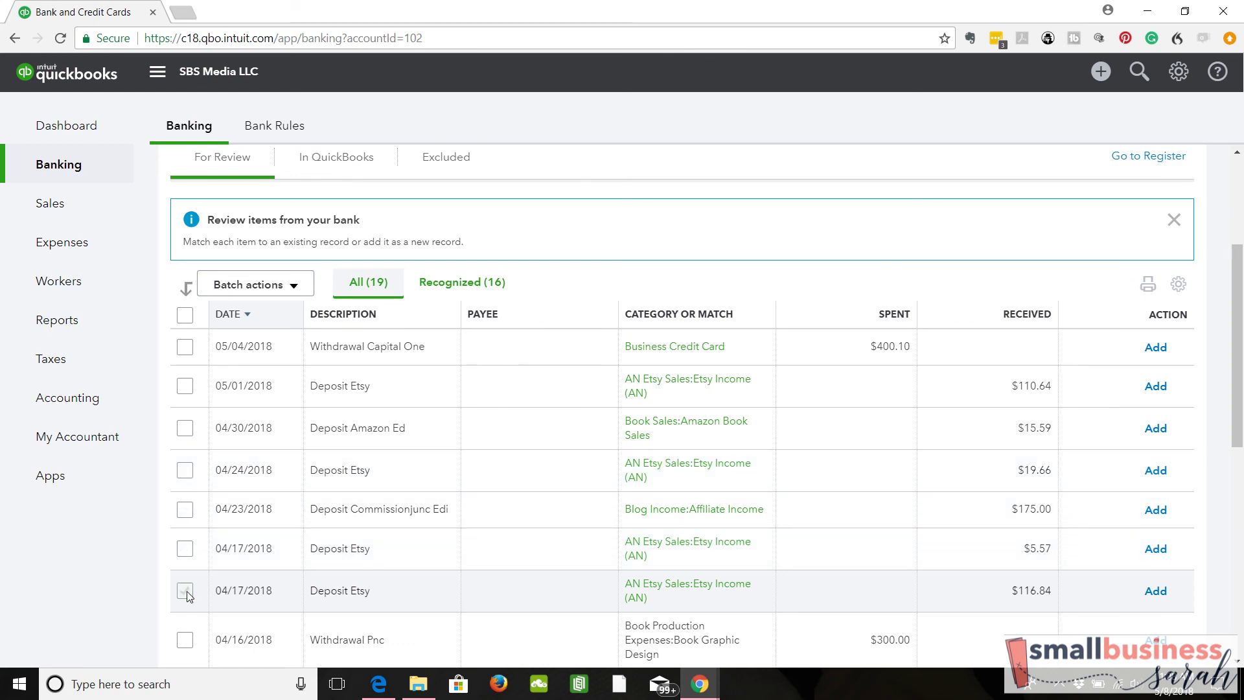
# - On the 04/23 $175.00 deposit, create and save Commission Junction as a new payee
pyautogui.click(599, 514)
pyautogui.click(293, 590)
pyautogui.write('C')
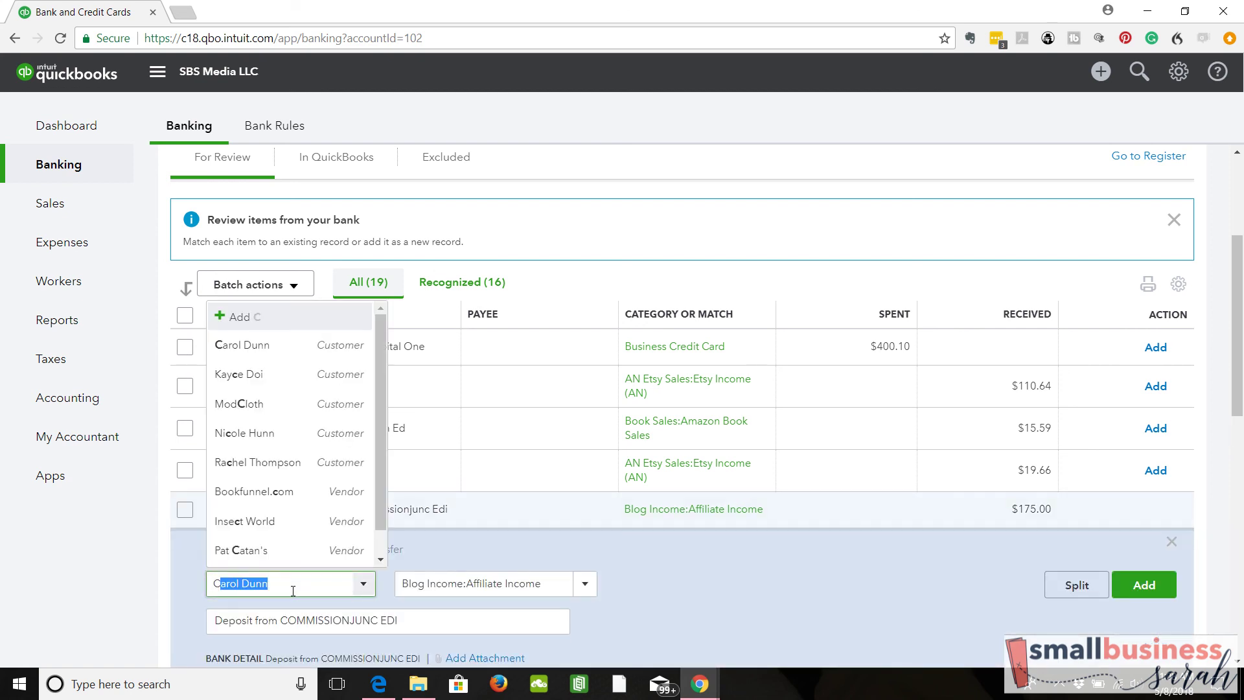
pyautogui.write('ommi')
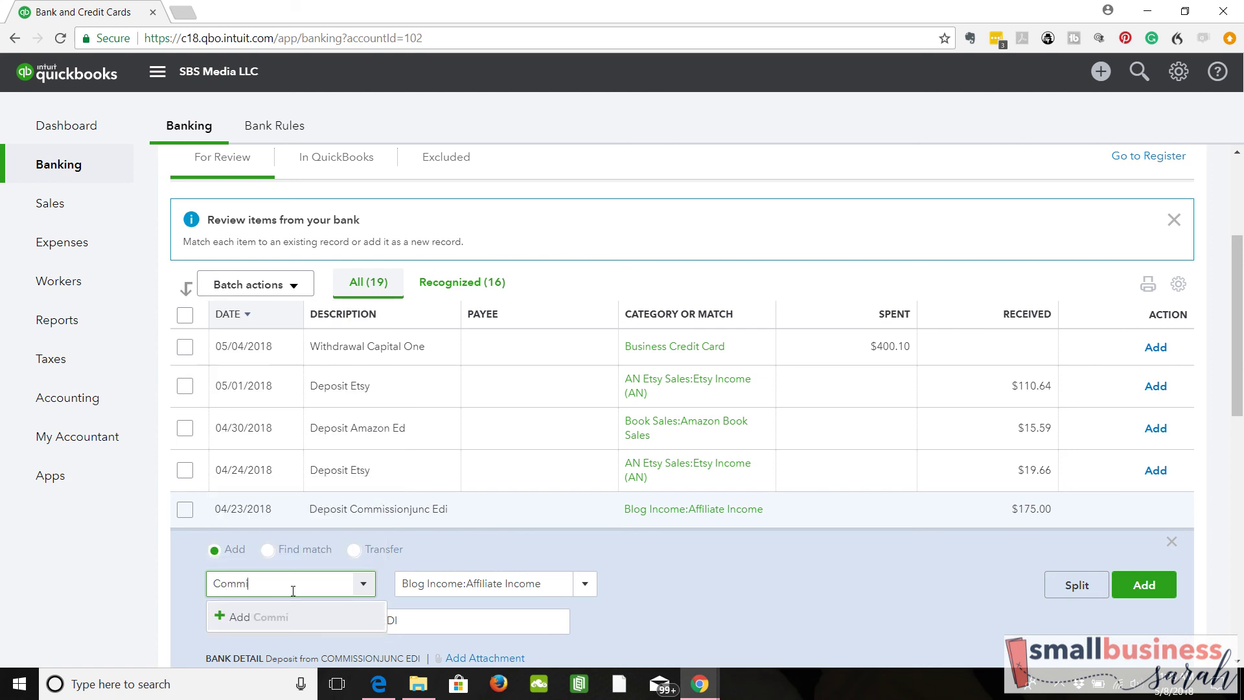
pyautogui.write('ssion Junction')
pyautogui.click(222, 621)
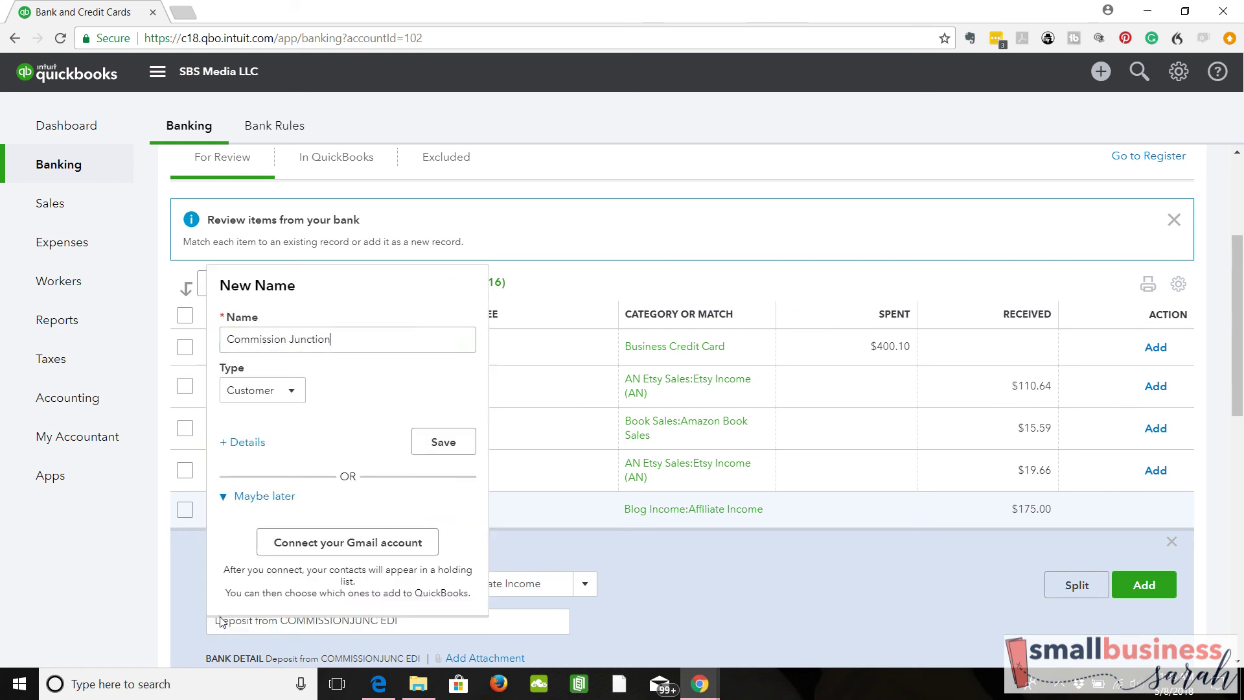
pyautogui.click(437, 443)
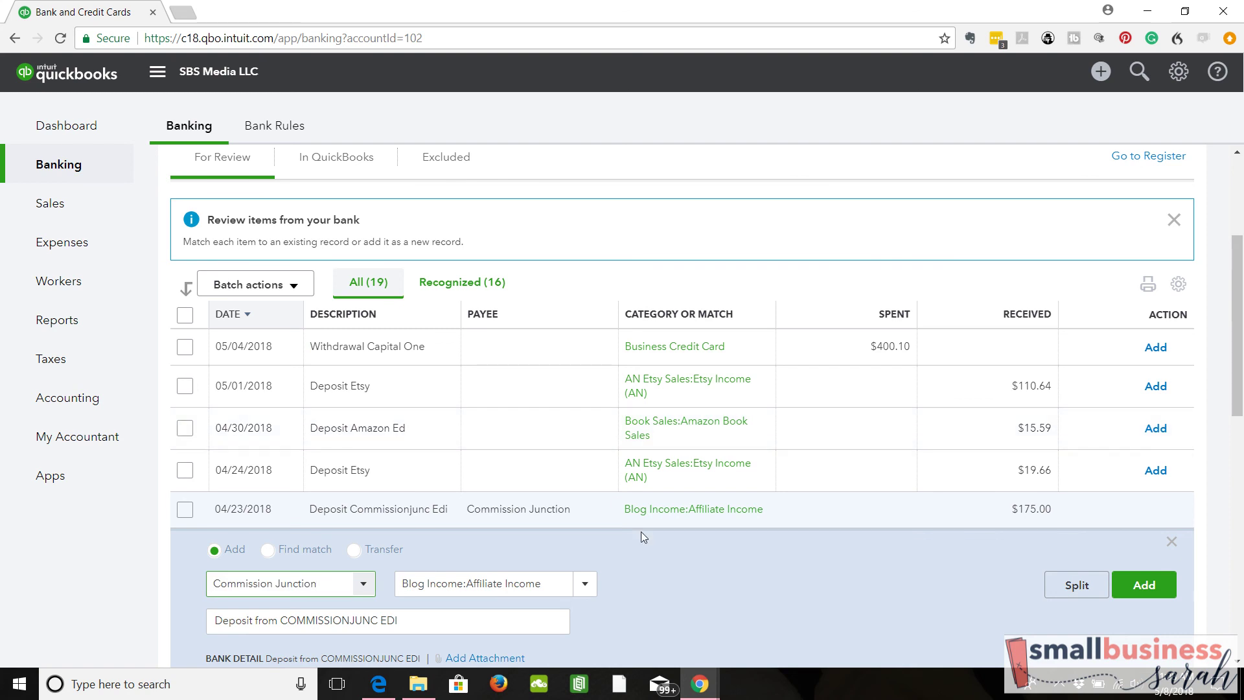
# - Keep Blog Income:Affiliate Income as the category and add the deposit
pyautogui.click(585, 585)
pyautogui.click(585, 587)
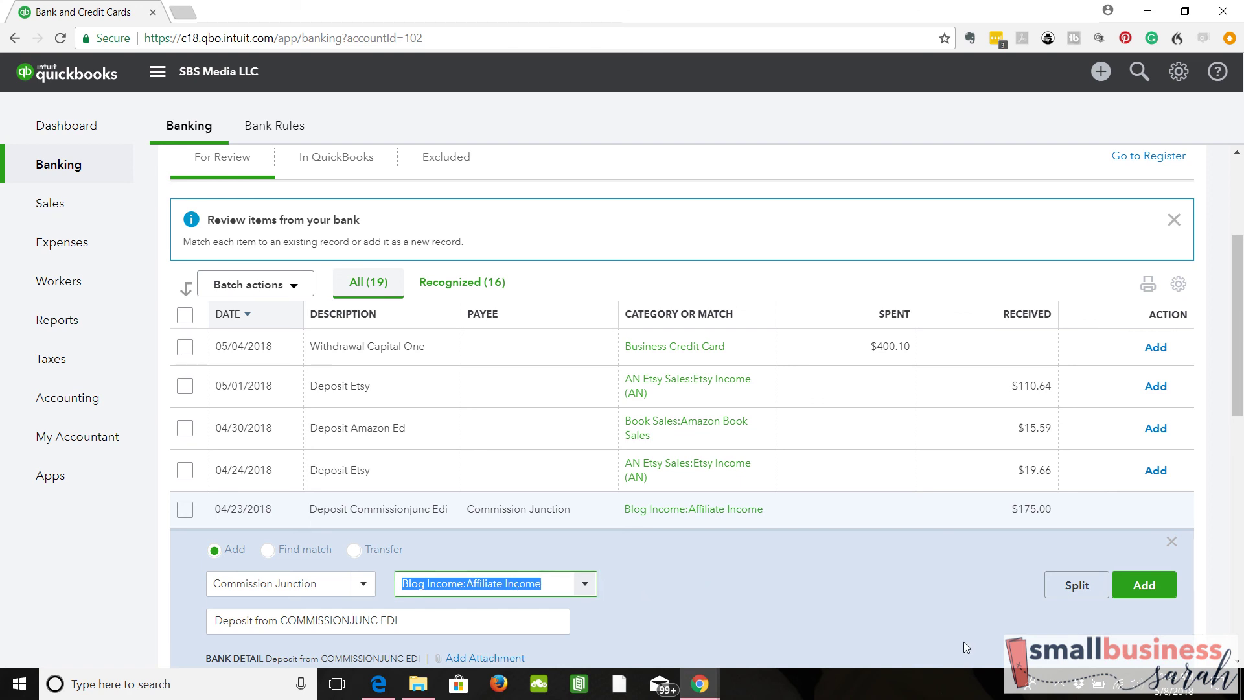
pyautogui.click(1144, 590)
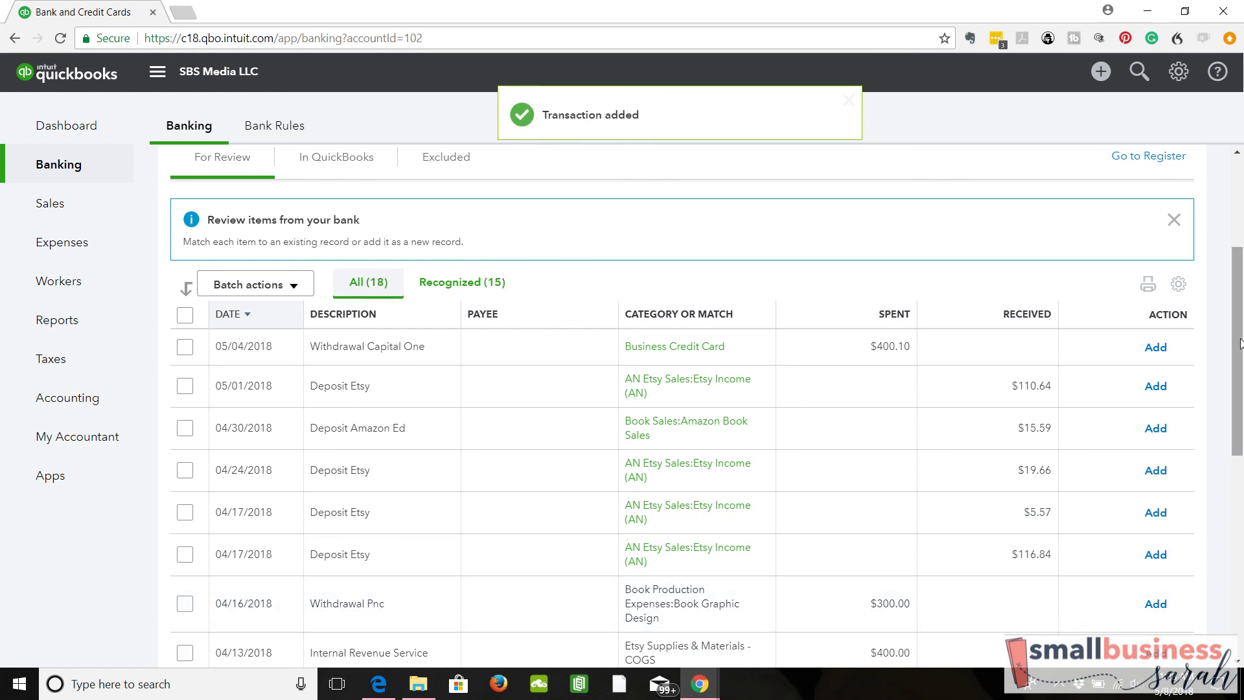
pyautogui.moveTo(1240, 337); pyautogui.dragTo(1241, 441)
pyautogui.scroll(3, 940, 340)
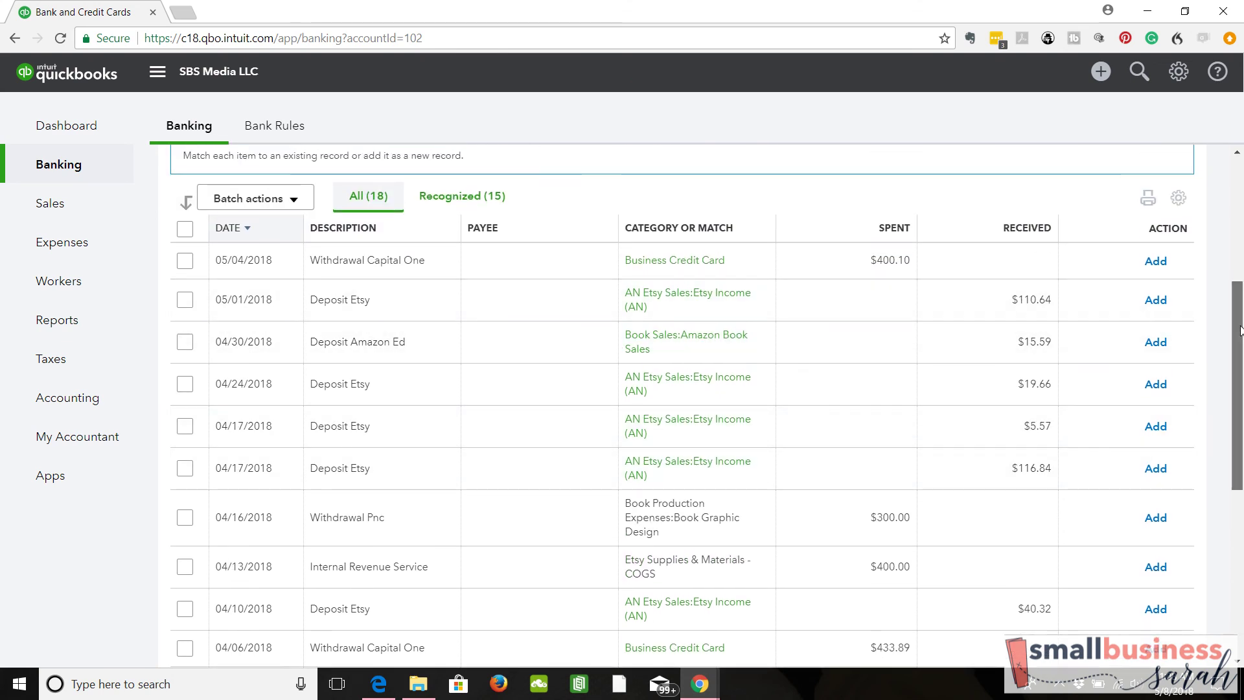
pyautogui.moveTo(1240, 332); pyautogui.dragTo(1241, 441)
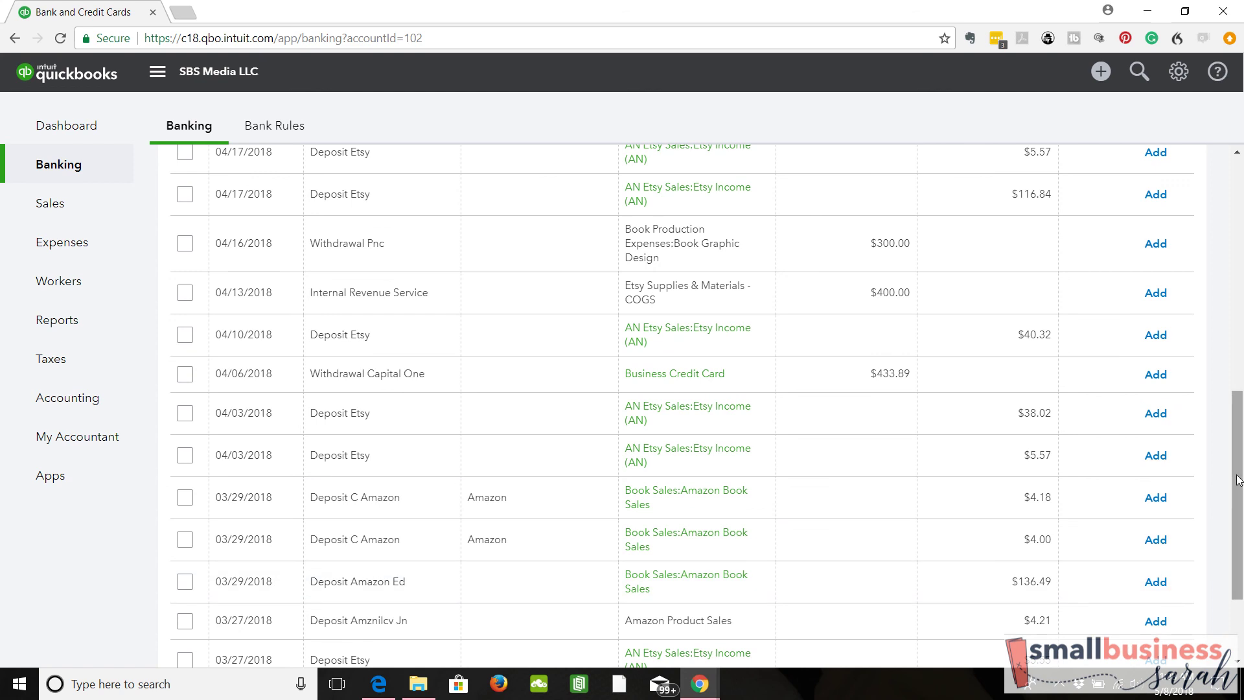
pyautogui.moveTo(1238, 479); pyautogui.dragTo(1242, 532)
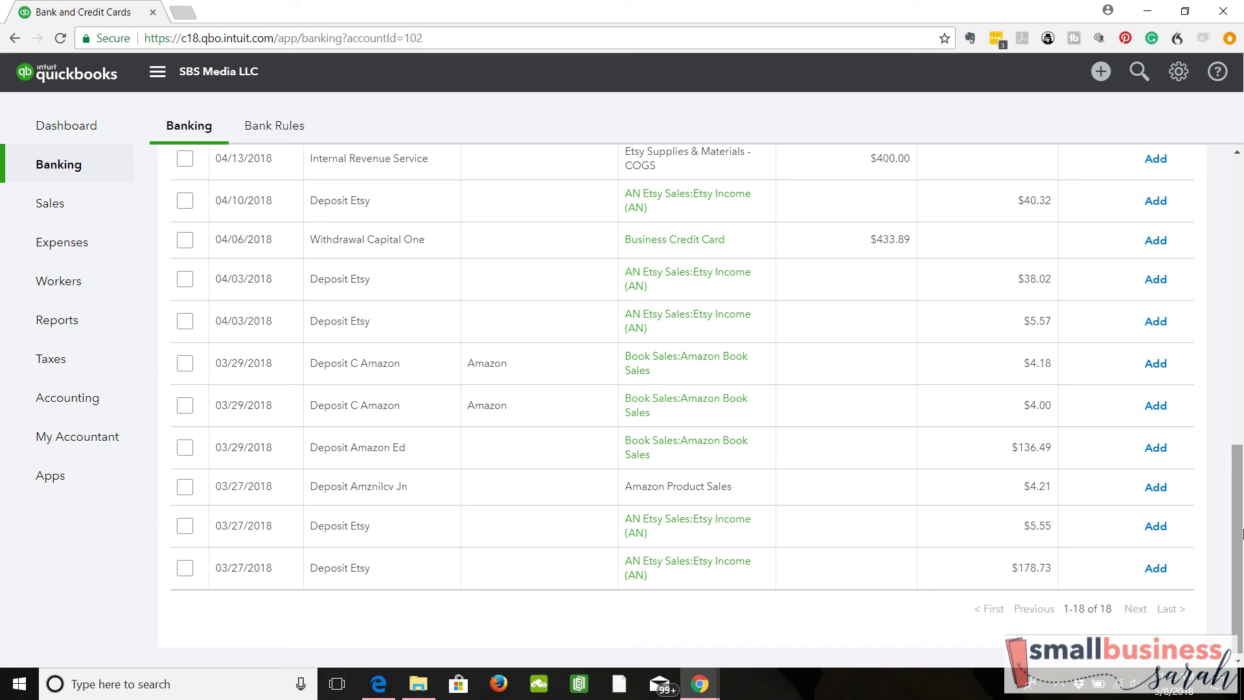
pyautogui.moveTo(1242, 533); pyautogui.dragTo(1242, 232)
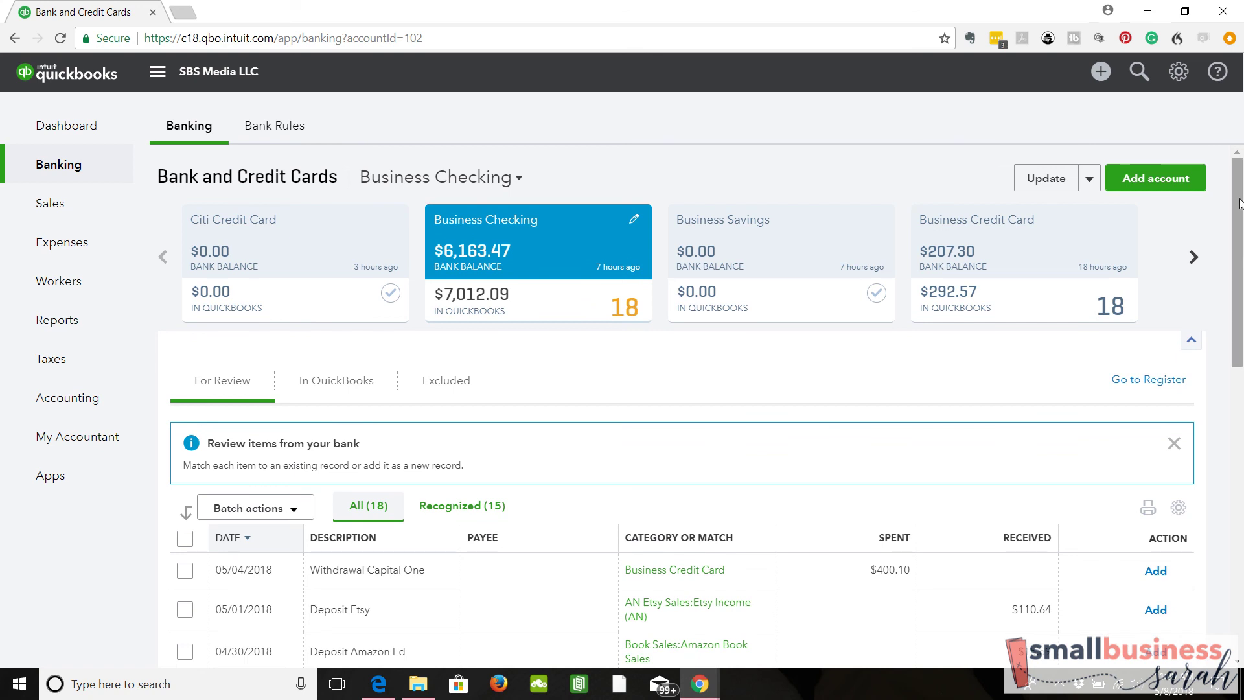
pyautogui.moveTo(1240, 204); pyautogui.dragTo(1242, 287)
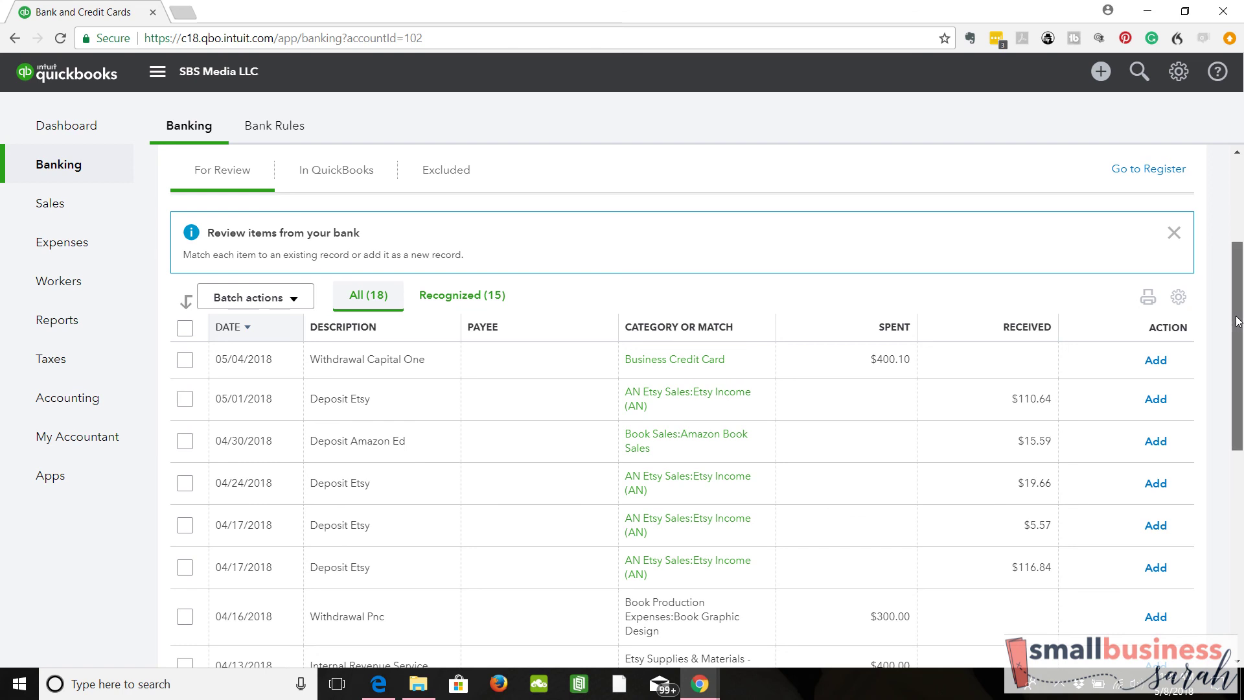
pyautogui.moveTo(1237, 321); pyautogui.dragTo(1243, 209)
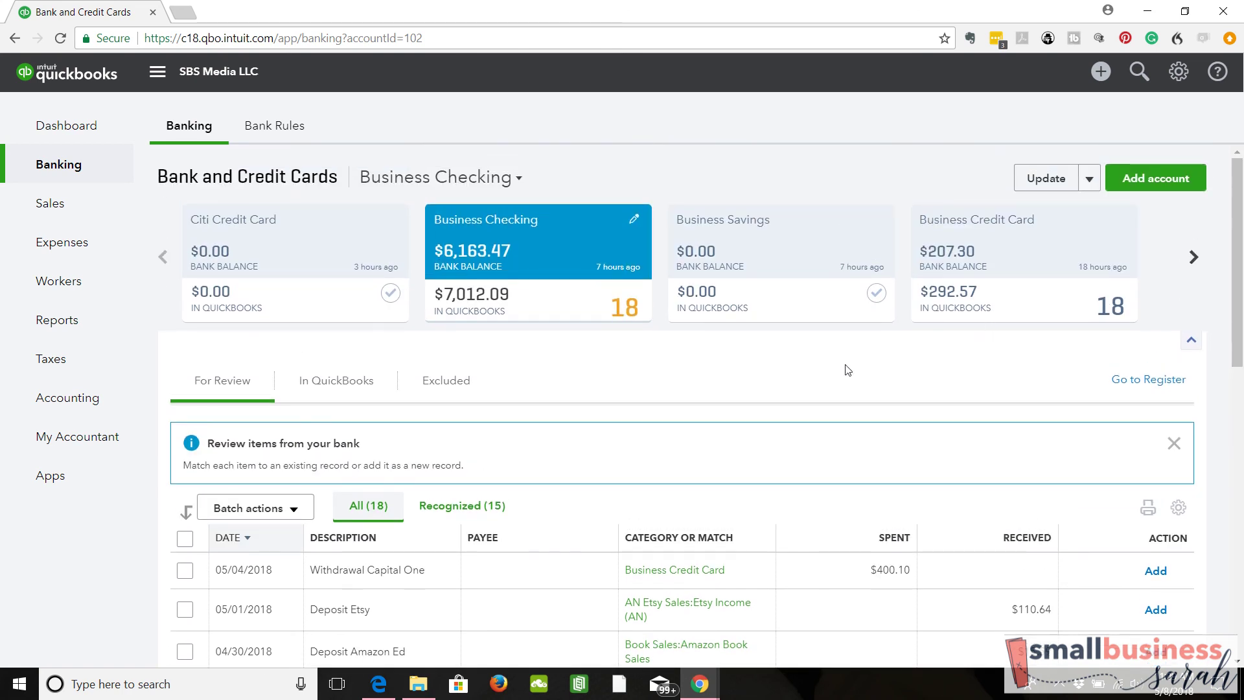